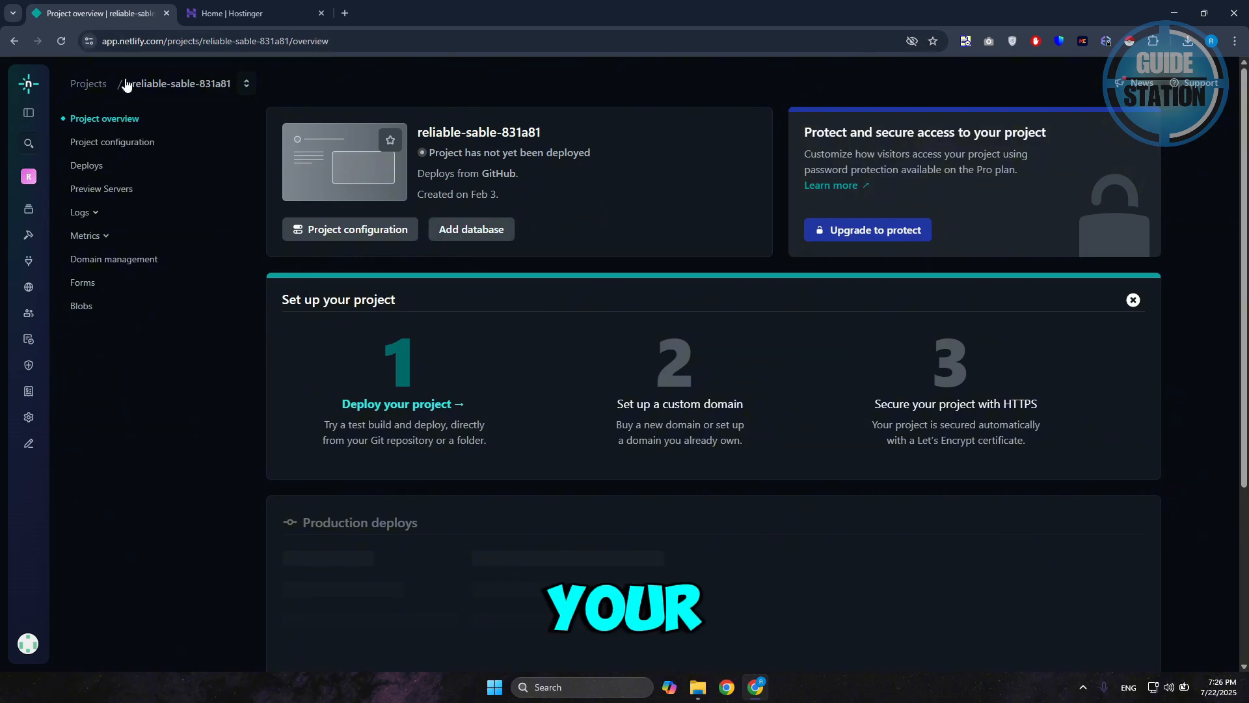
Step: Open the project's domain management settings and start adding a production domain that is already owned
{"action": "left_click", "coordinate": [129, 267]}
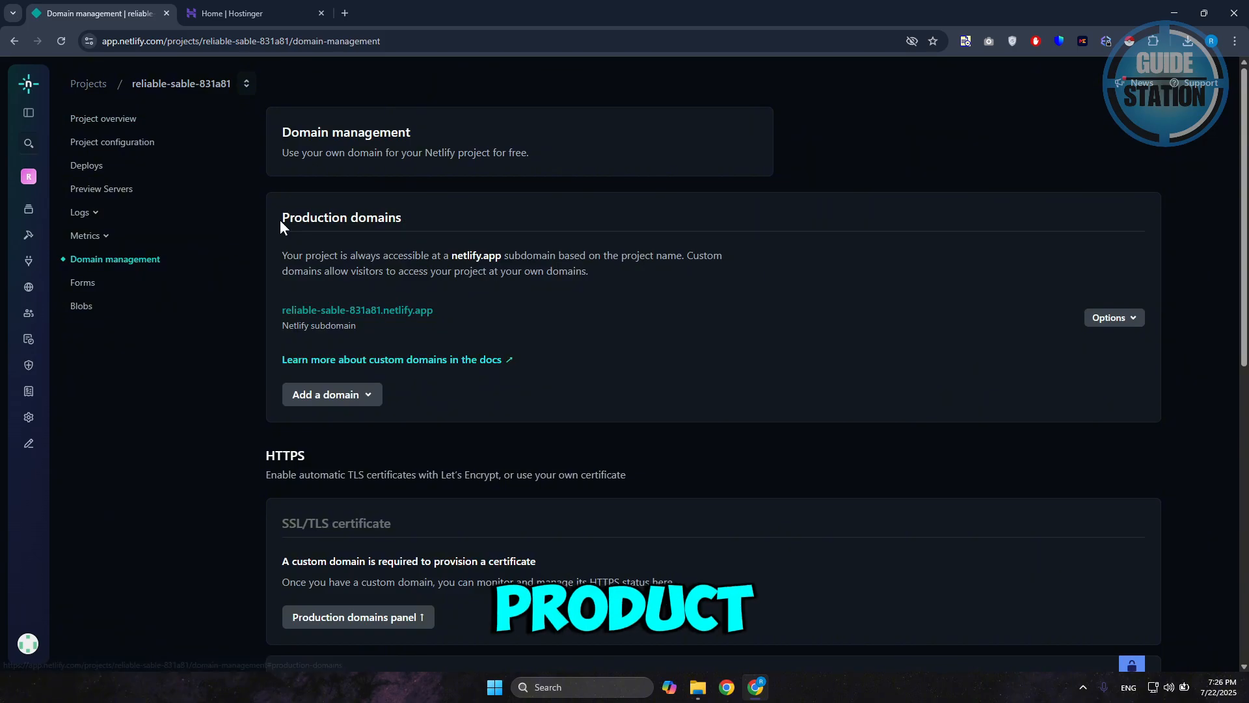
{"action": "scroll", "coordinate": [302, 208], "scroll_direction": "down", "scroll_amount": 3}
{"action": "scroll", "coordinate": [301, 208], "scroll_direction": "down", "scroll_amount": 6}
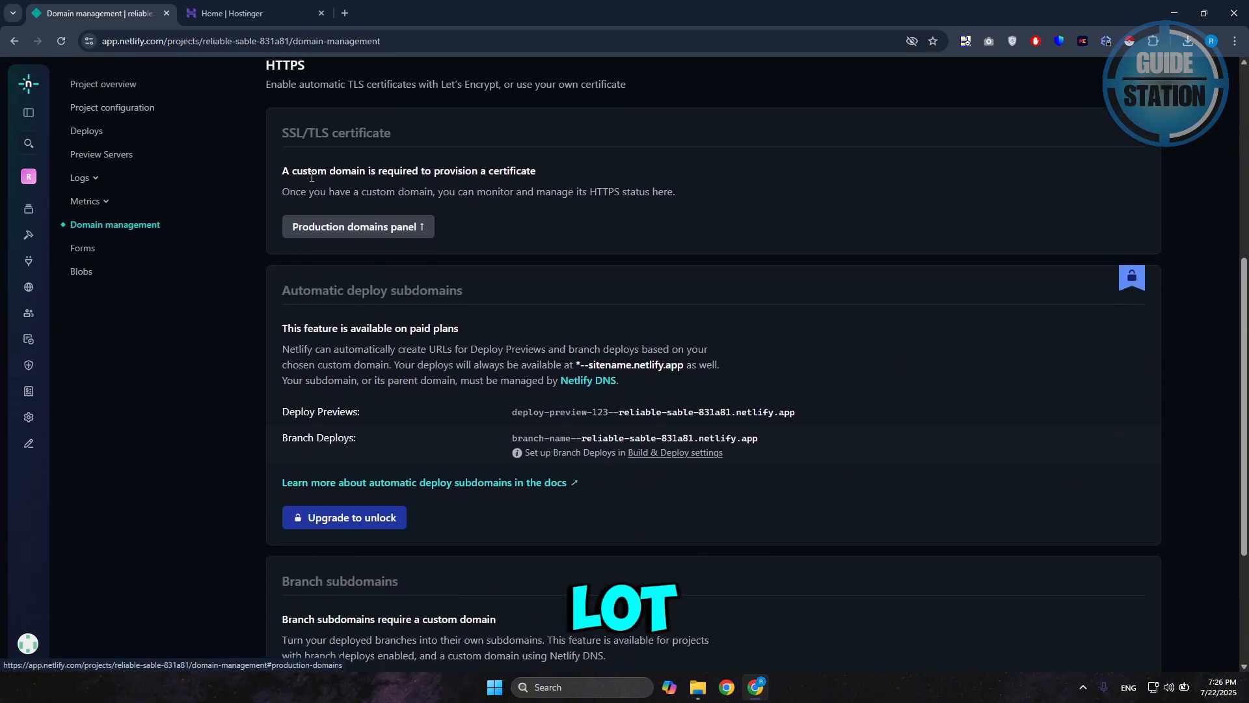
{"action": "scroll", "coordinate": [463, 182], "scroll_direction": "up", "scroll_amount": 10}
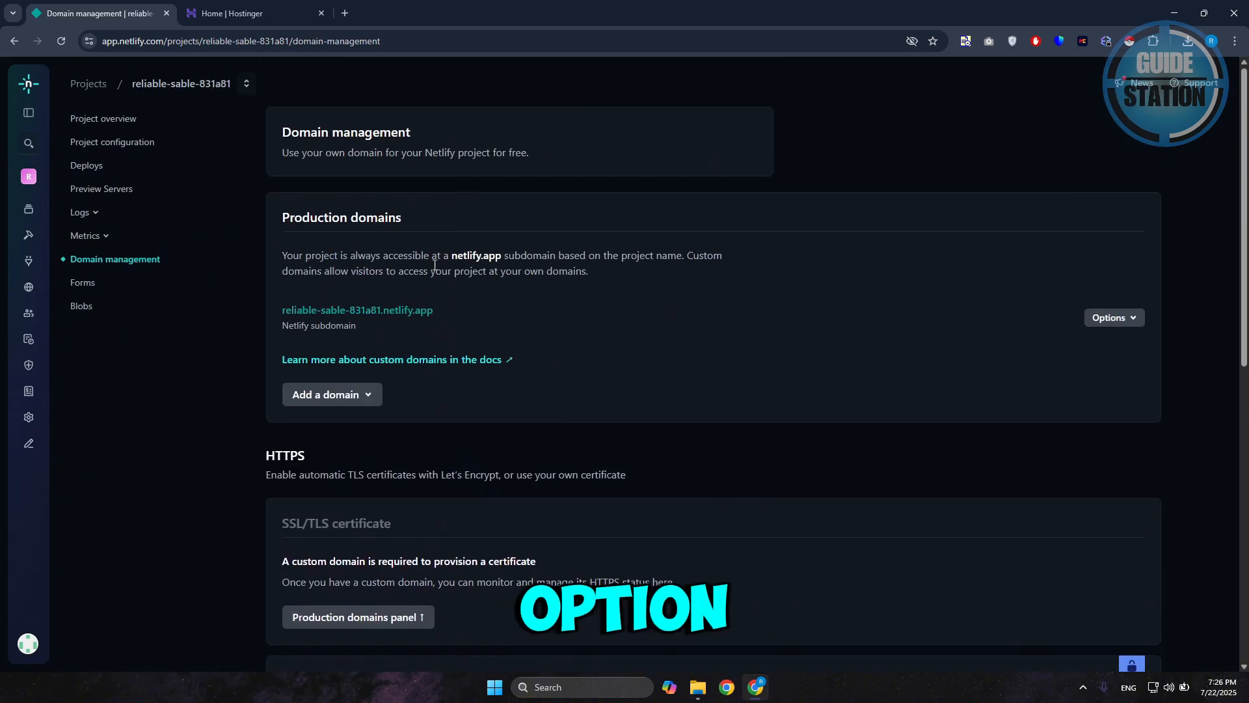
{"action": "left_click", "coordinate": [348, 400]}
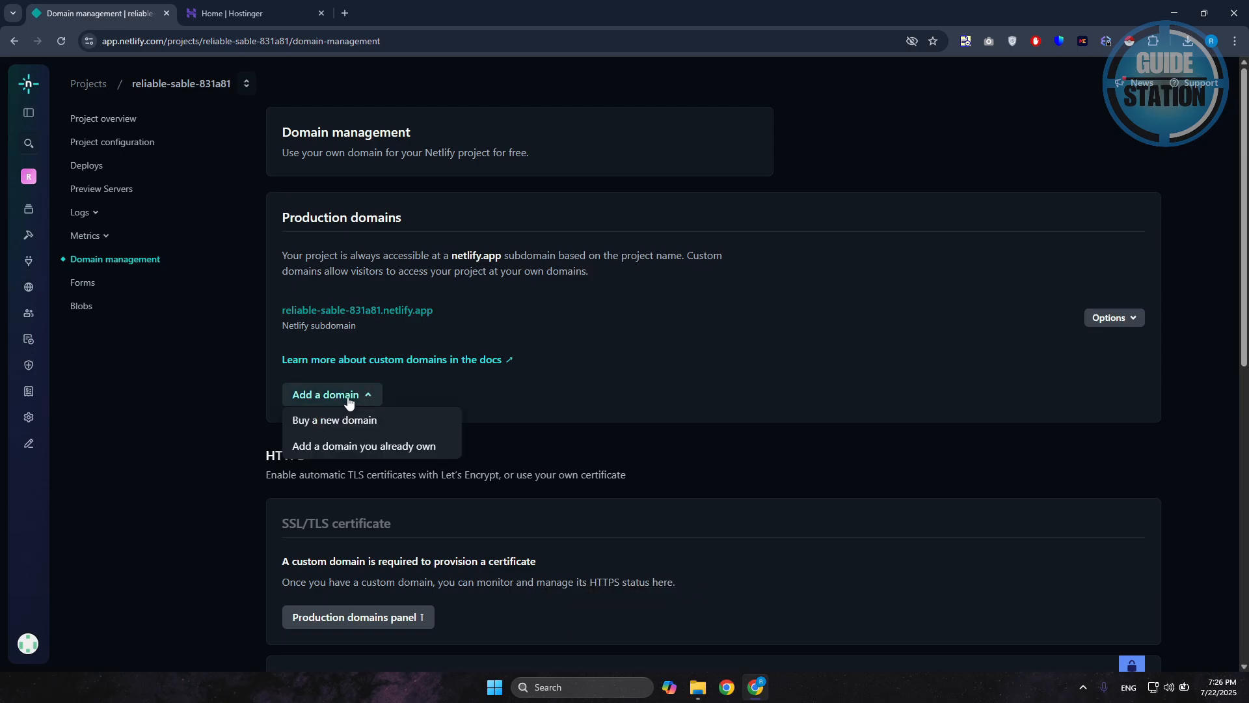
{"action": "left_click", "coordinate": [327, 448]}
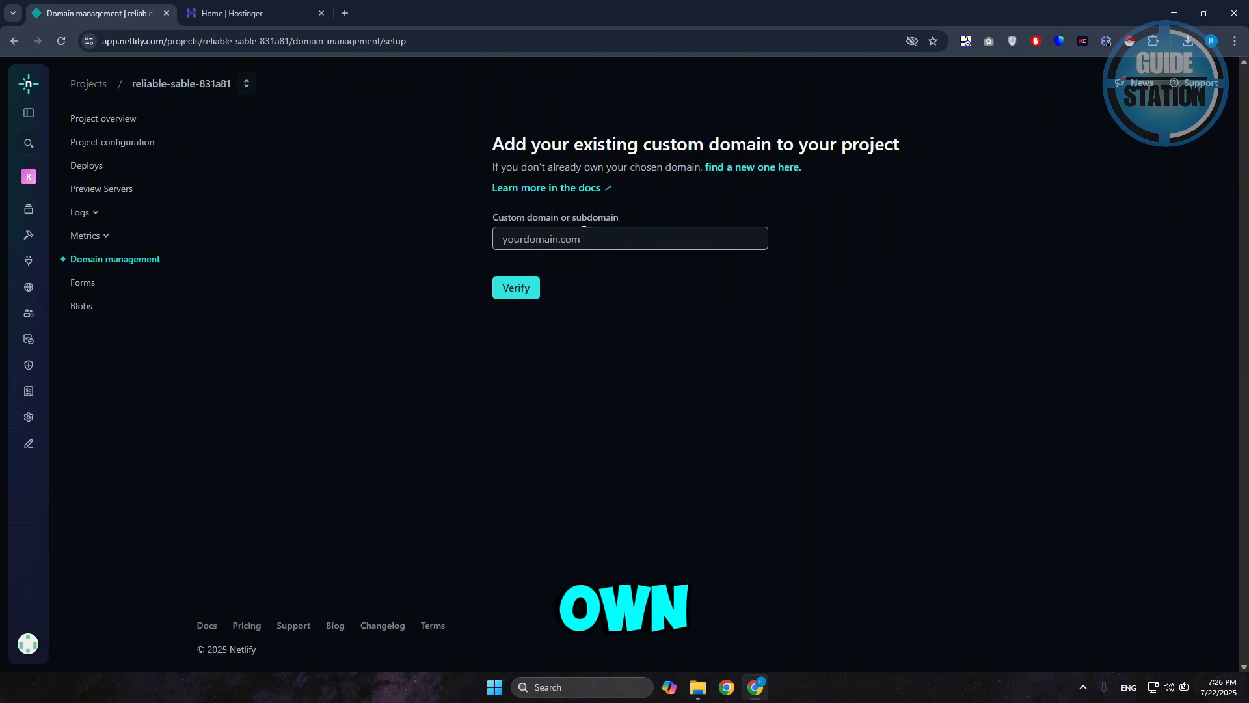
Step: Switch to Hostinger, copy the domain name renzisshops.online from its domain overview, and open its DNS and nameserver settings
{"action": "left_click", "coordinate": [245, 9]}
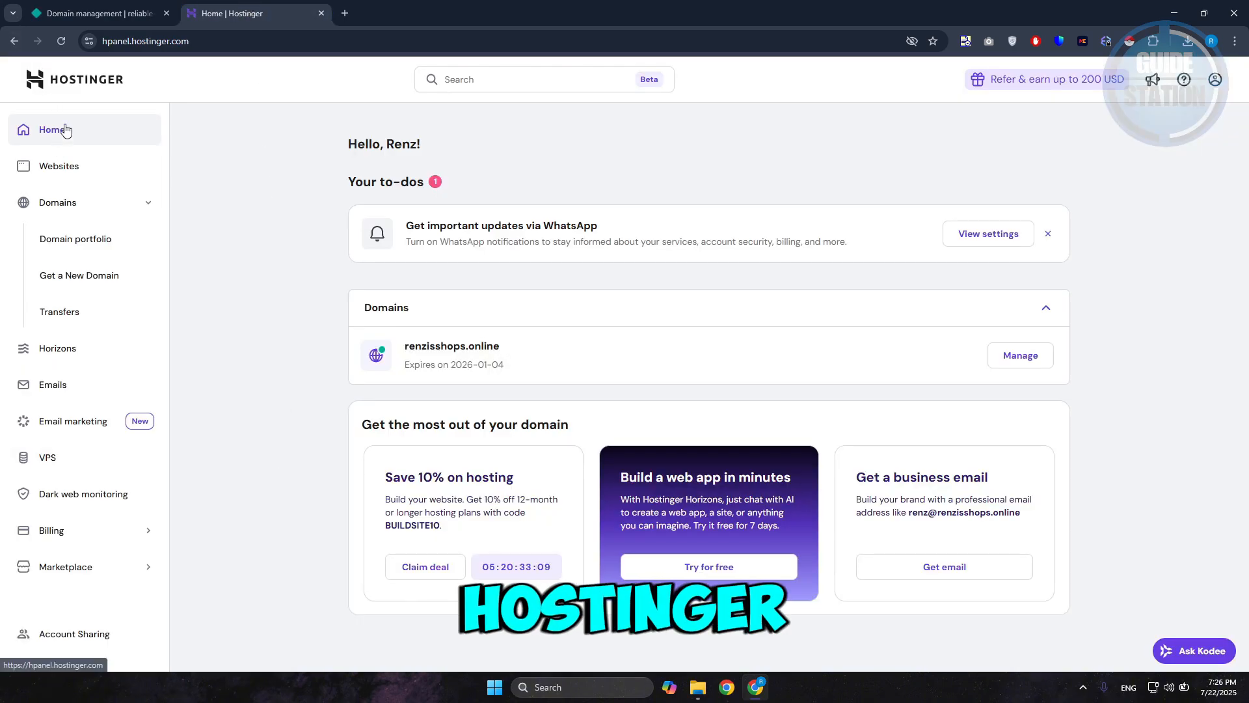
{"action": "left_click", "coordinate": [81, 246]}
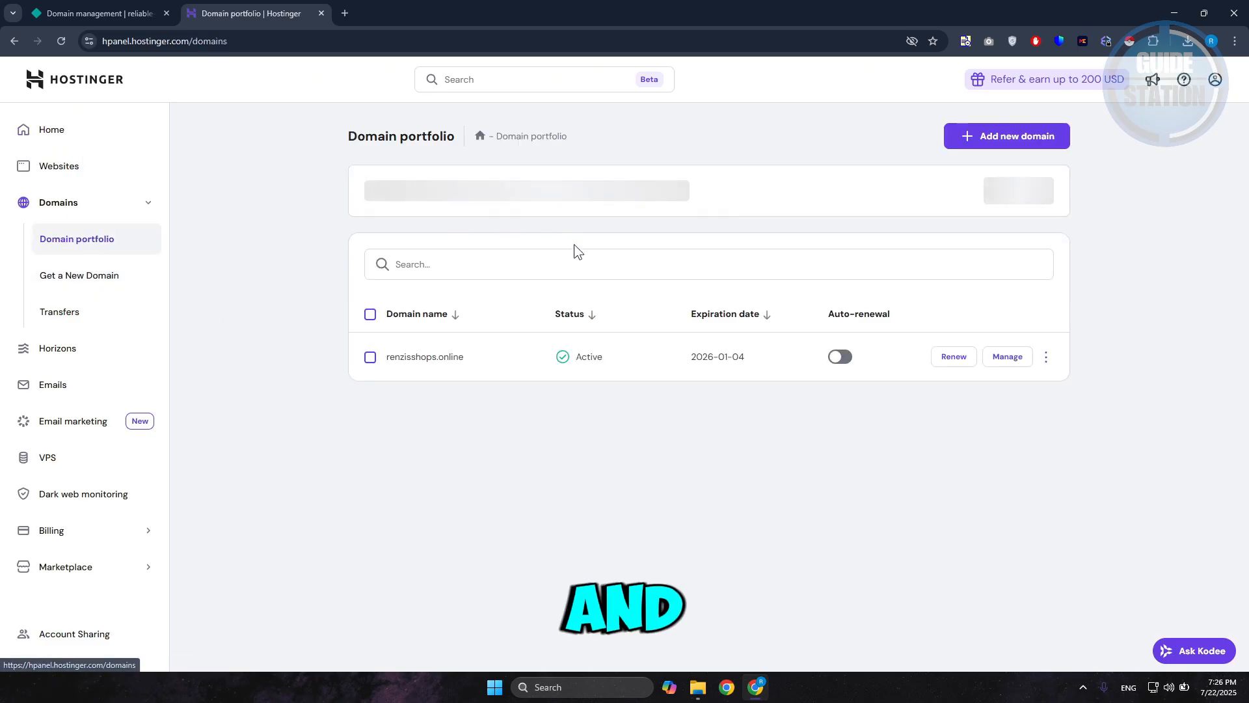
{"action": "left_click", "coordinate": [425, 380]}
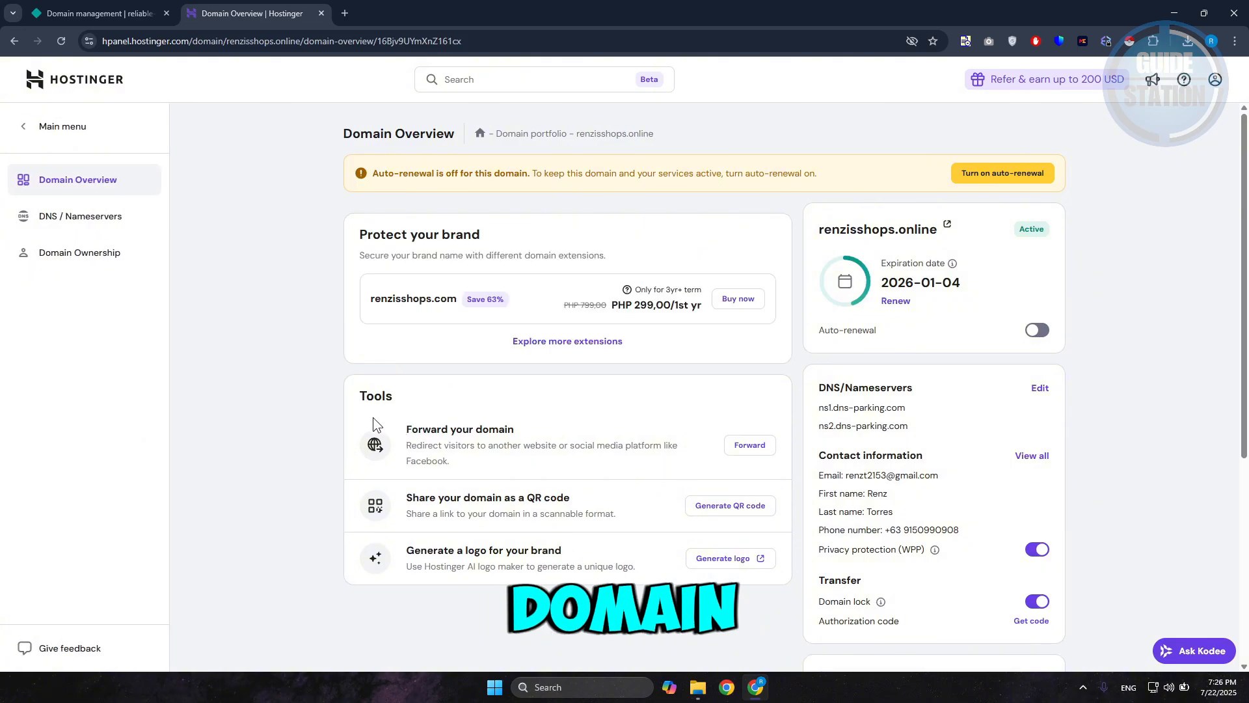
{"action": "left_click", "coordinate": [55, 218]}
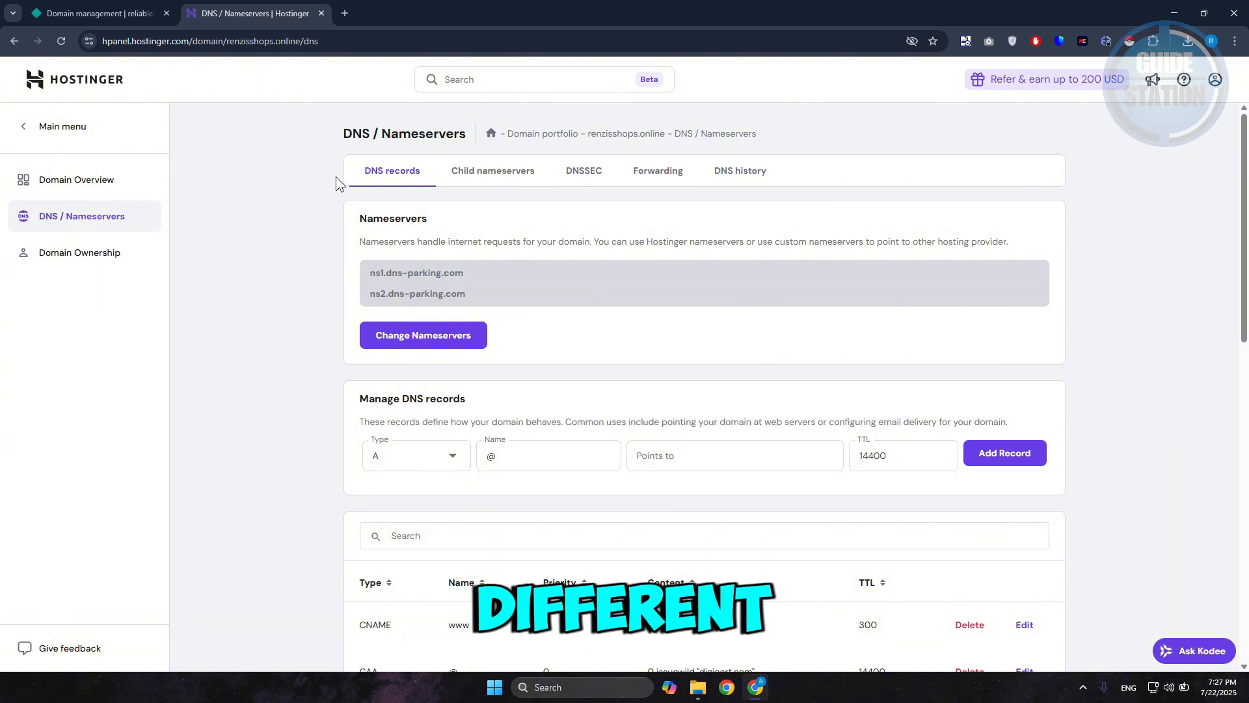
{"action": "left_click", "coordinate": [98, 187]}
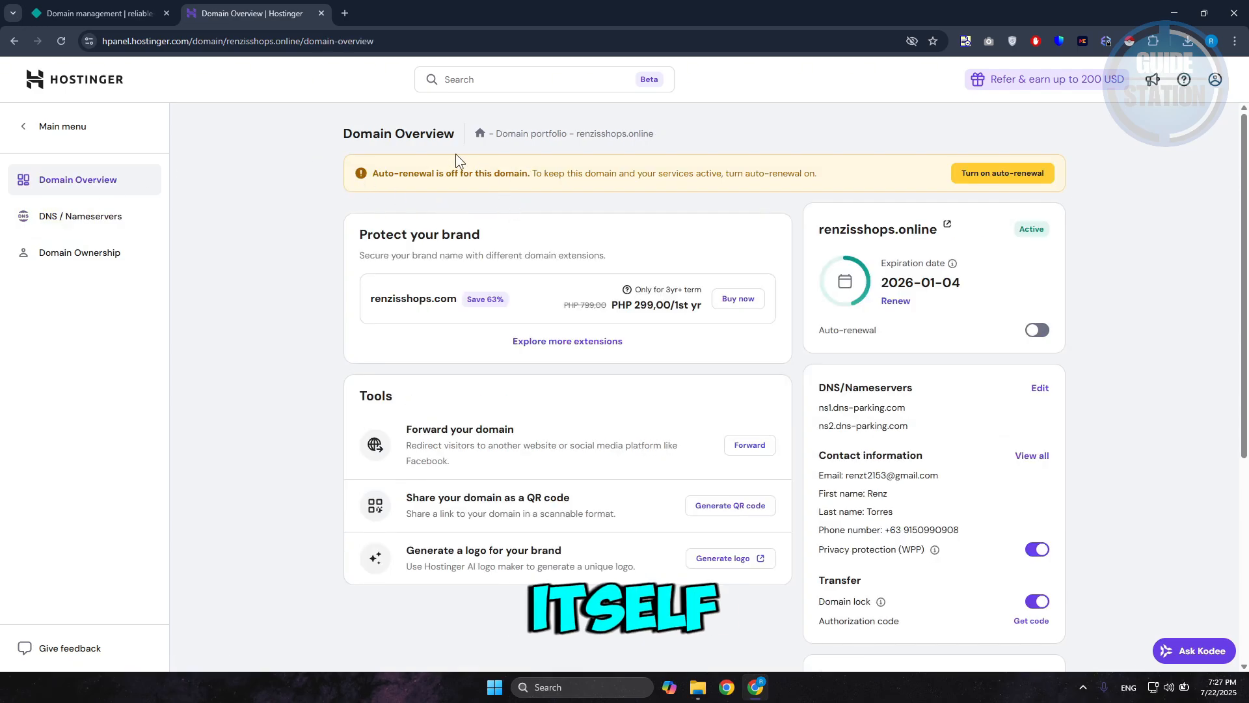
{"action": "left_click_drag", "start_coordinate": [665, 136], "coordinate": [576, 140]}
{"action": "key", "text": "ctrl+c"}
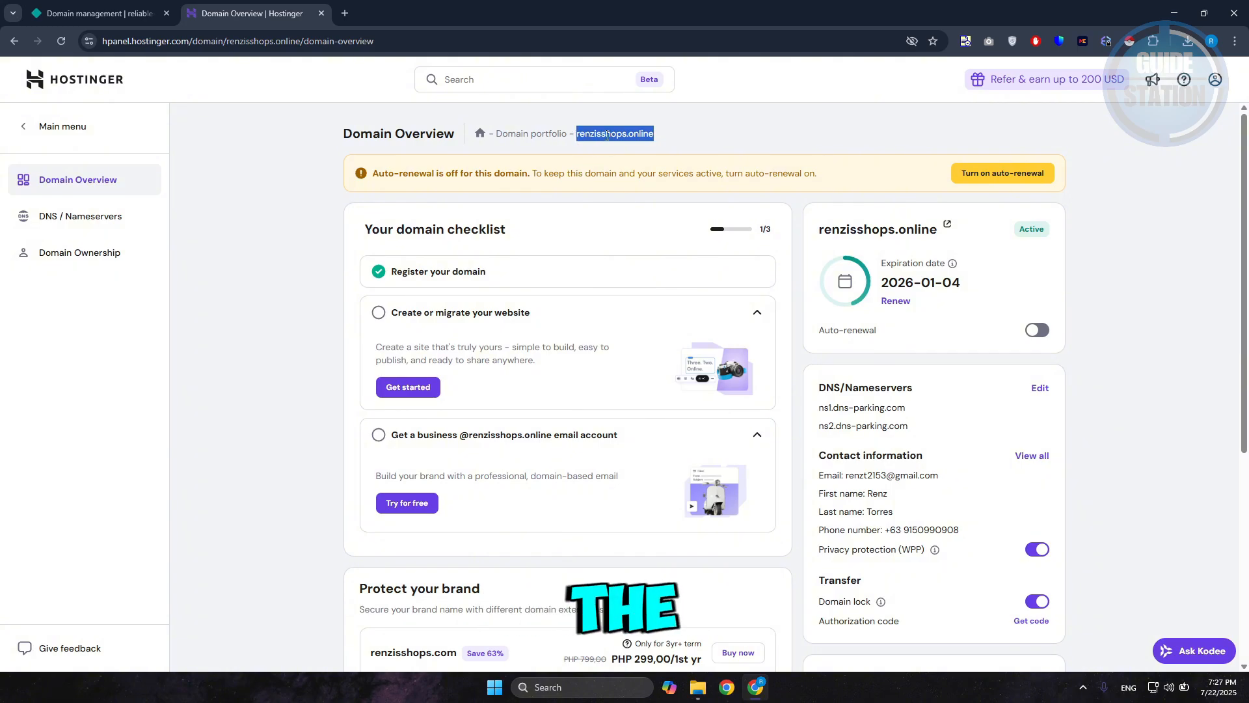
{"action": "left_click", "coordinate": [103, 222]}
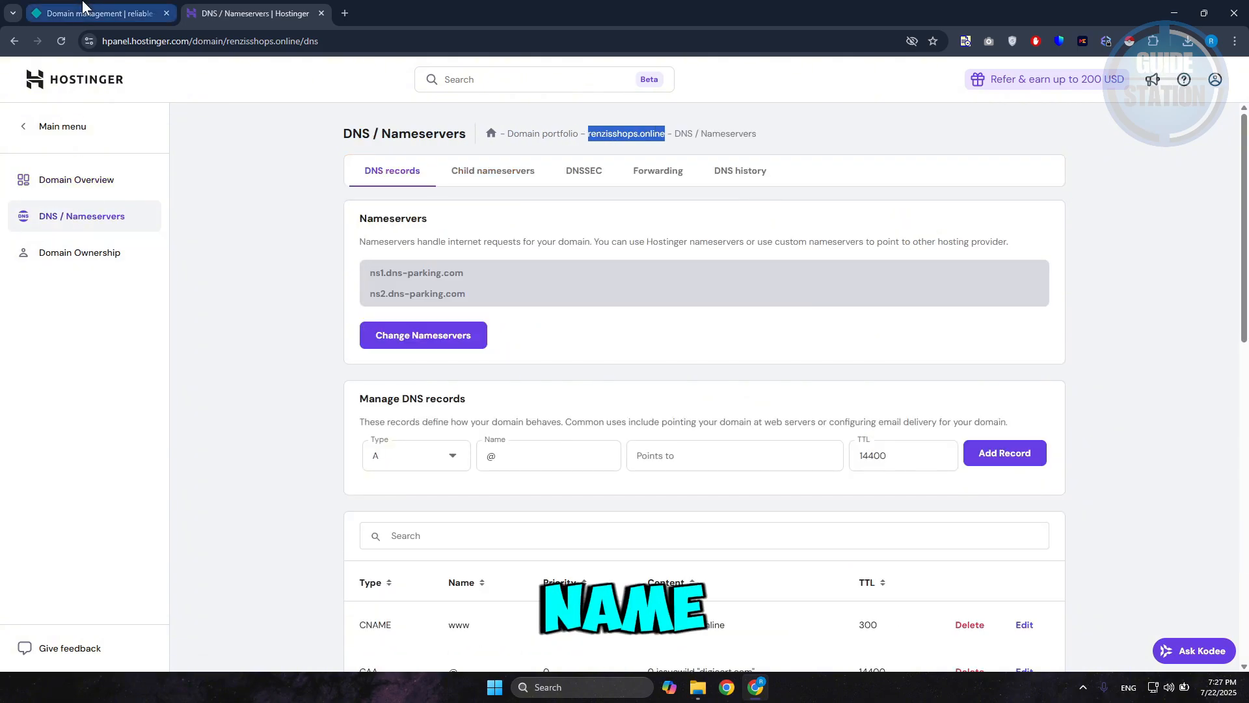
Step: Back in Netlify, verify renzisshops.online as the custom domain and add it to the project
{"action": "left_click", "coordinate": [83, 7]}
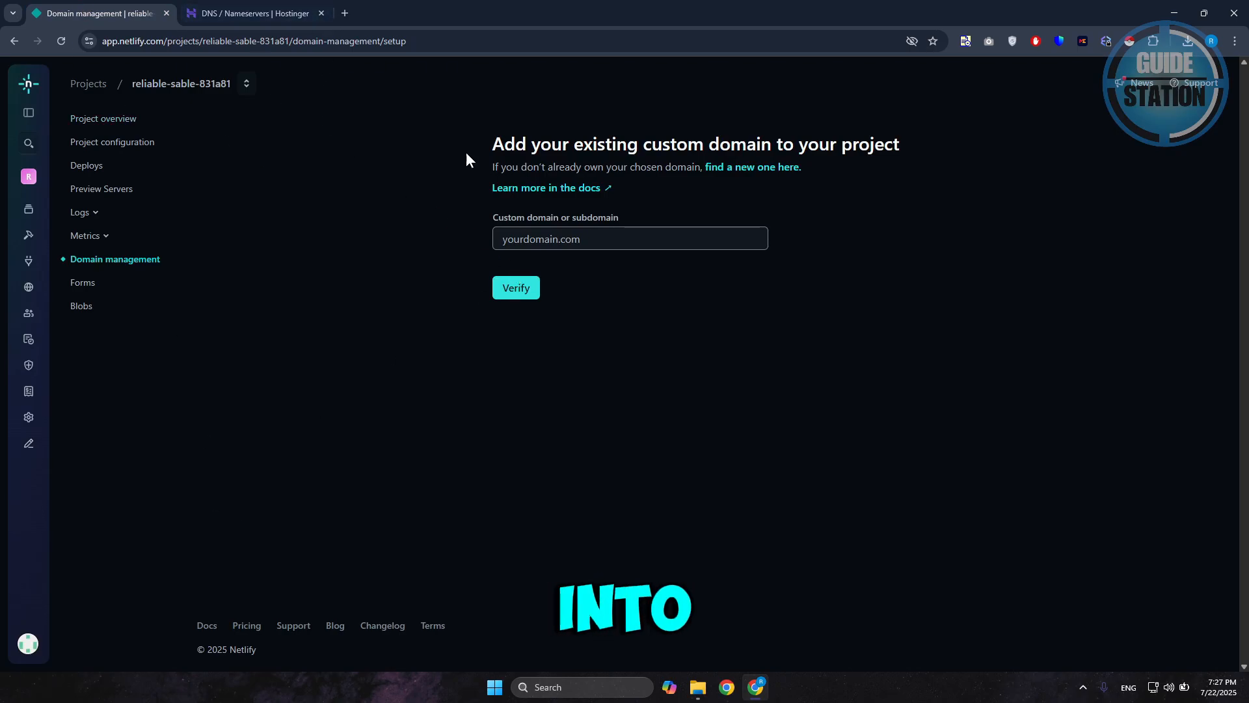
{"action": "left_click", "coordinate": [592, 242]}
{"action": "key", "text": "ctrl+v"}
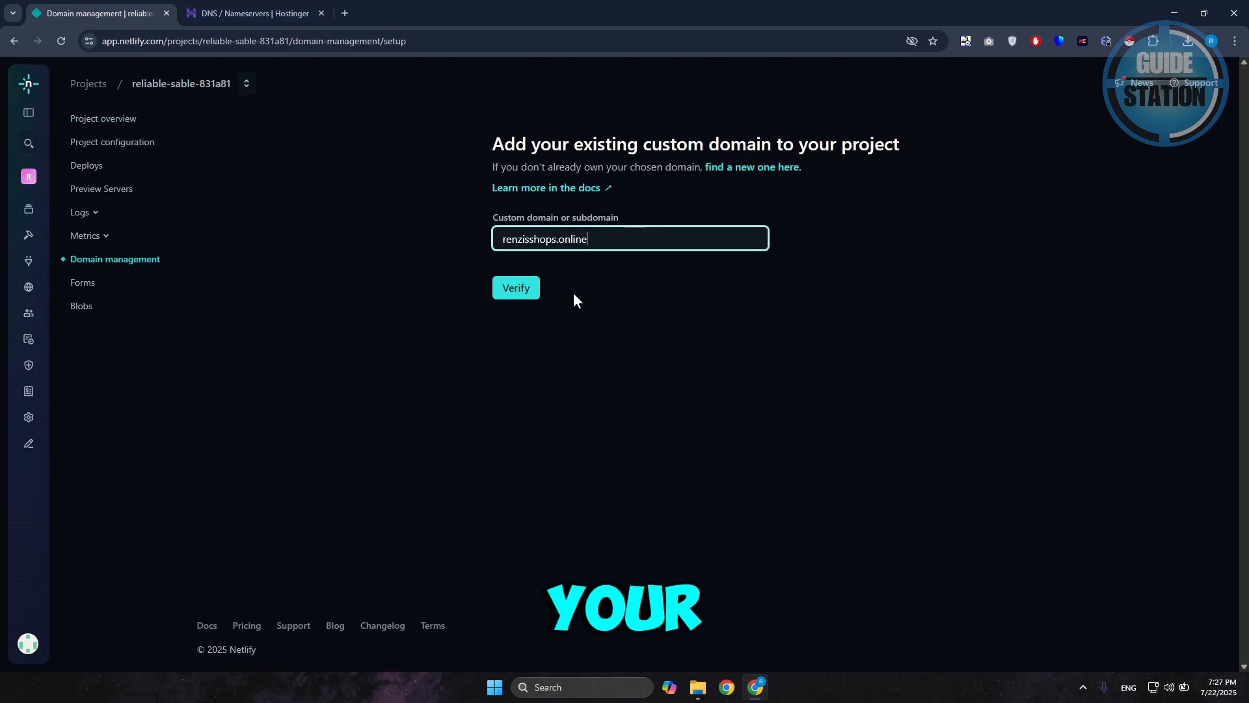
{"action": "left_click", "coordinate": [512, 286]}
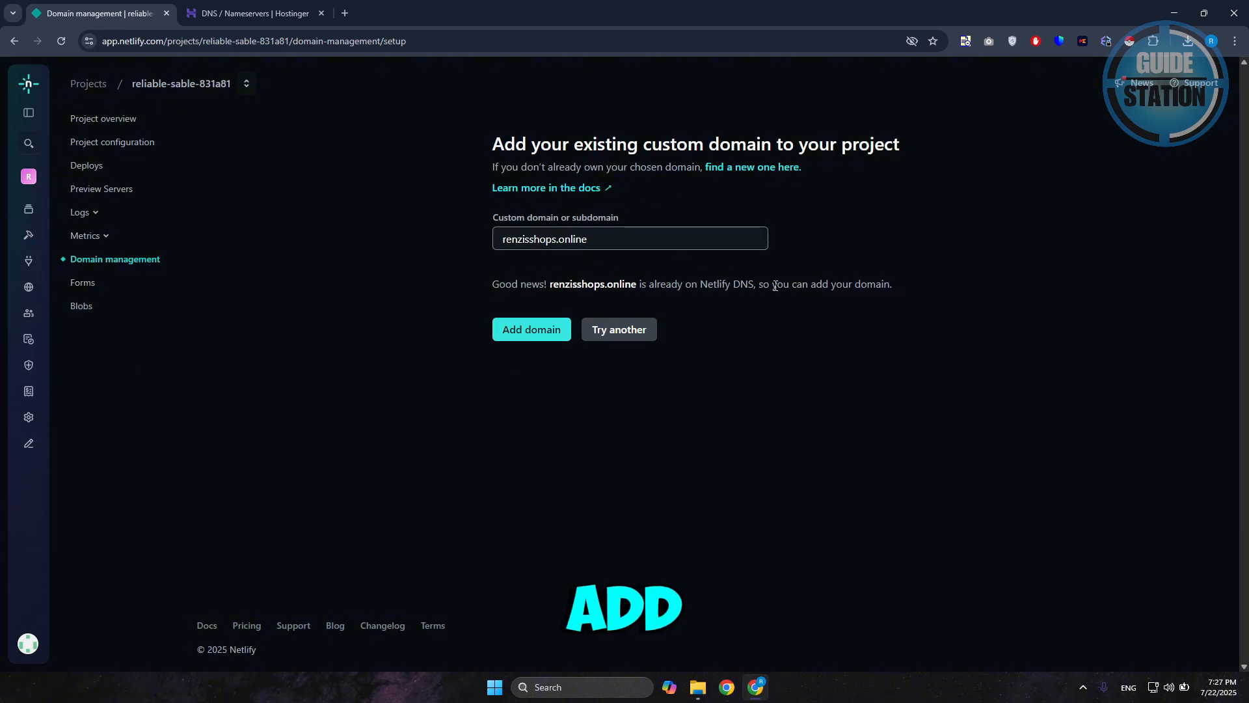
{"action": "left_click", "coordinate": [530, 332]}
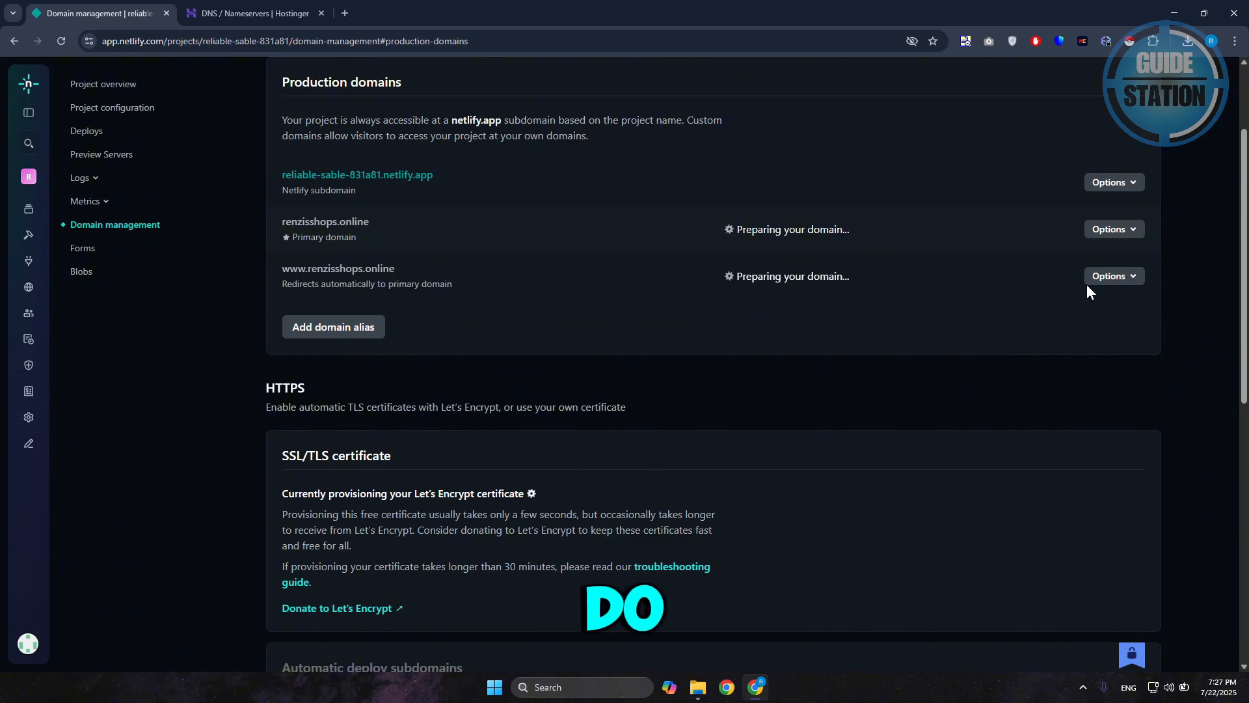
Step: Check the preparation status and the available options of the primary domain renzisshops.online
{"action": "scroll", "coordinate": [768, 306], "scroll_direction": "up", "scroll_amount": 2}
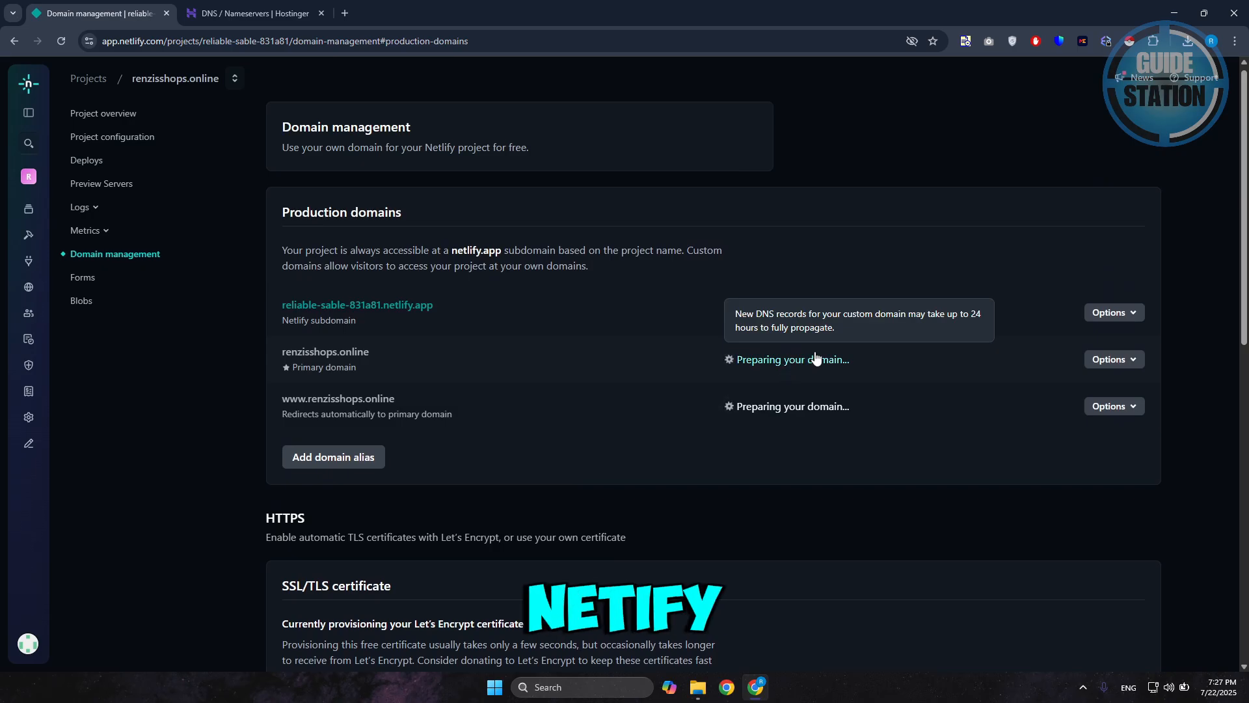
{"action": "left_click", "coordinate": [1131, 362]}
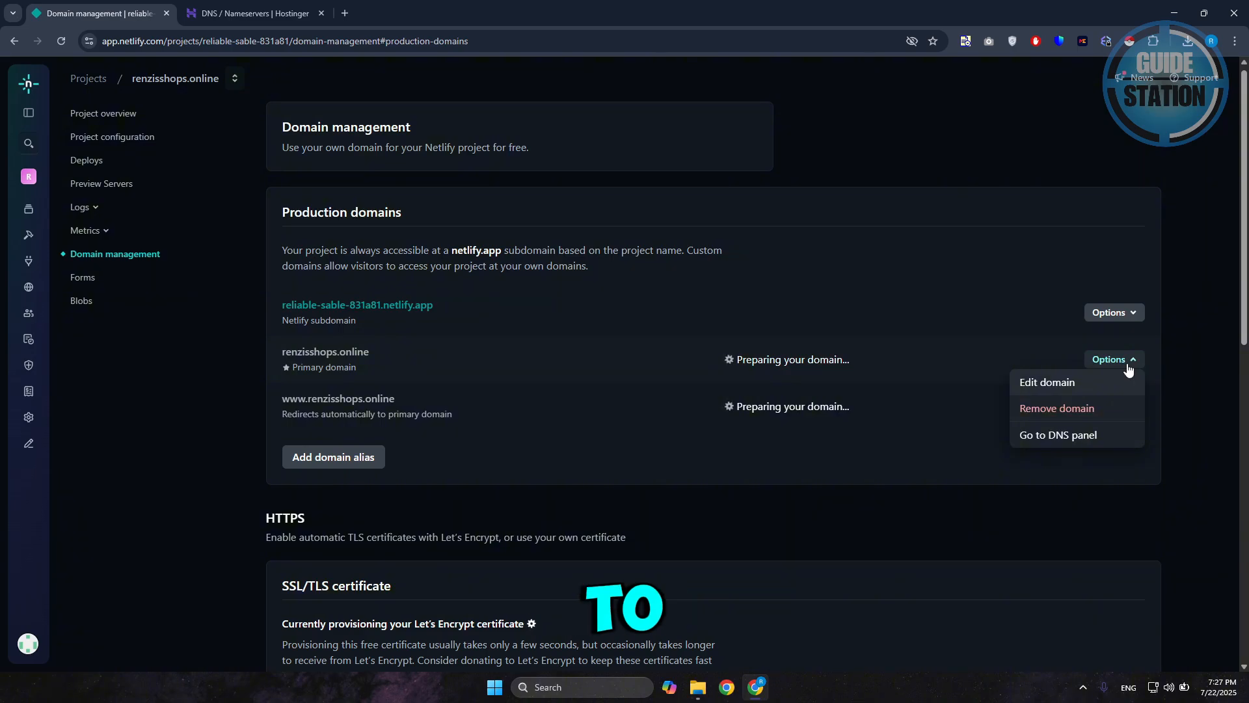
{"action": "left_click", "coordinate": [1130, 362]}
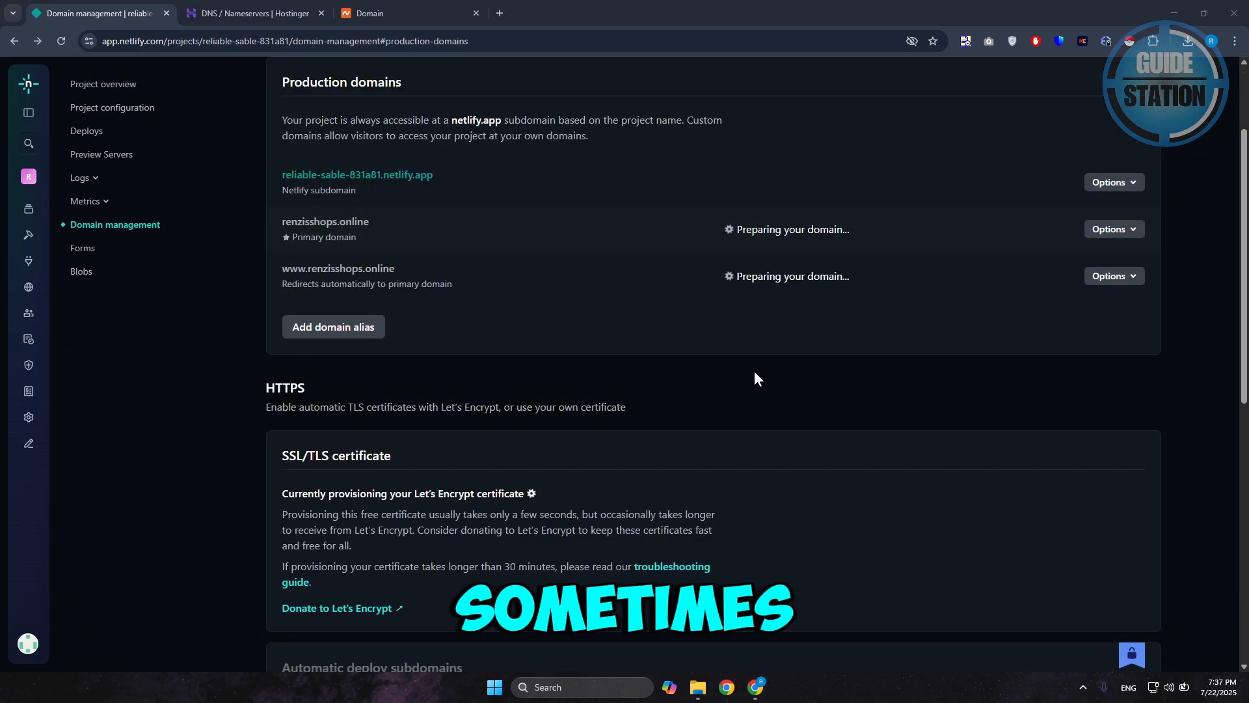
{"action": "scroll", "coordinate": [755, 371], "scroll_direction": "up", "scroll_amount": 2}
{"action": "mouse_move", "coordinate": [798, 327]}
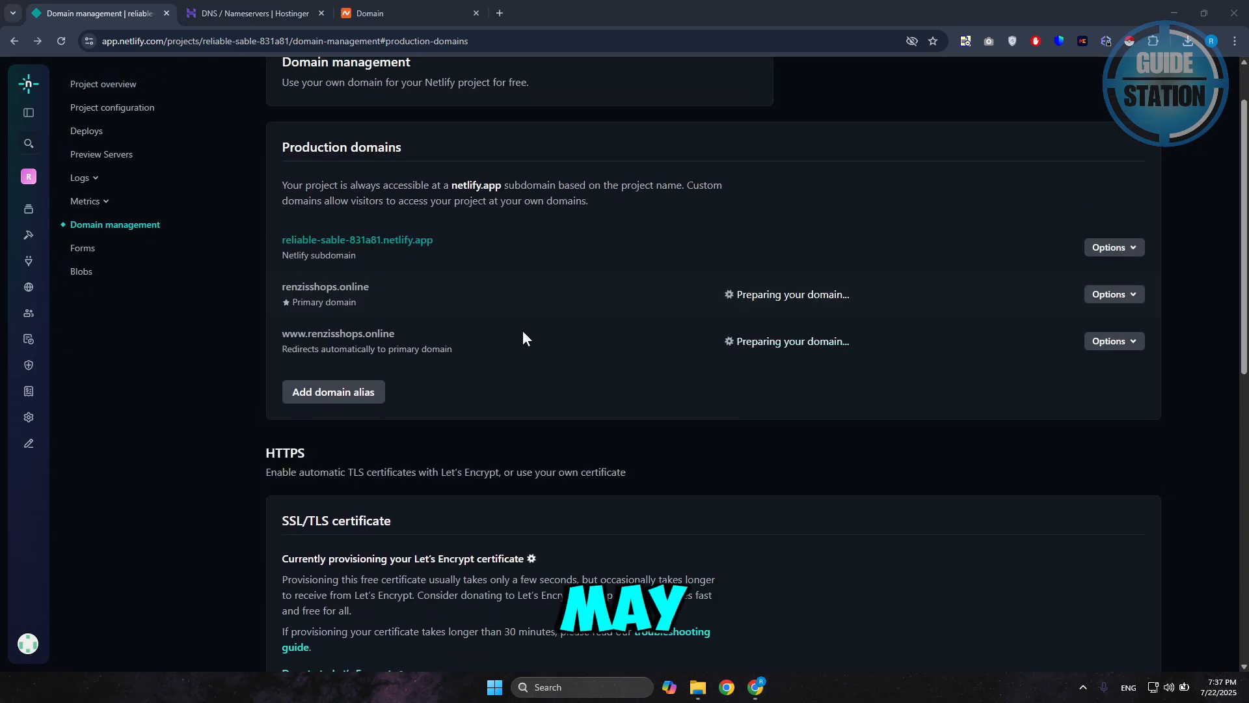
{"action": "mouse_move", "coordinate": [769, 299]}
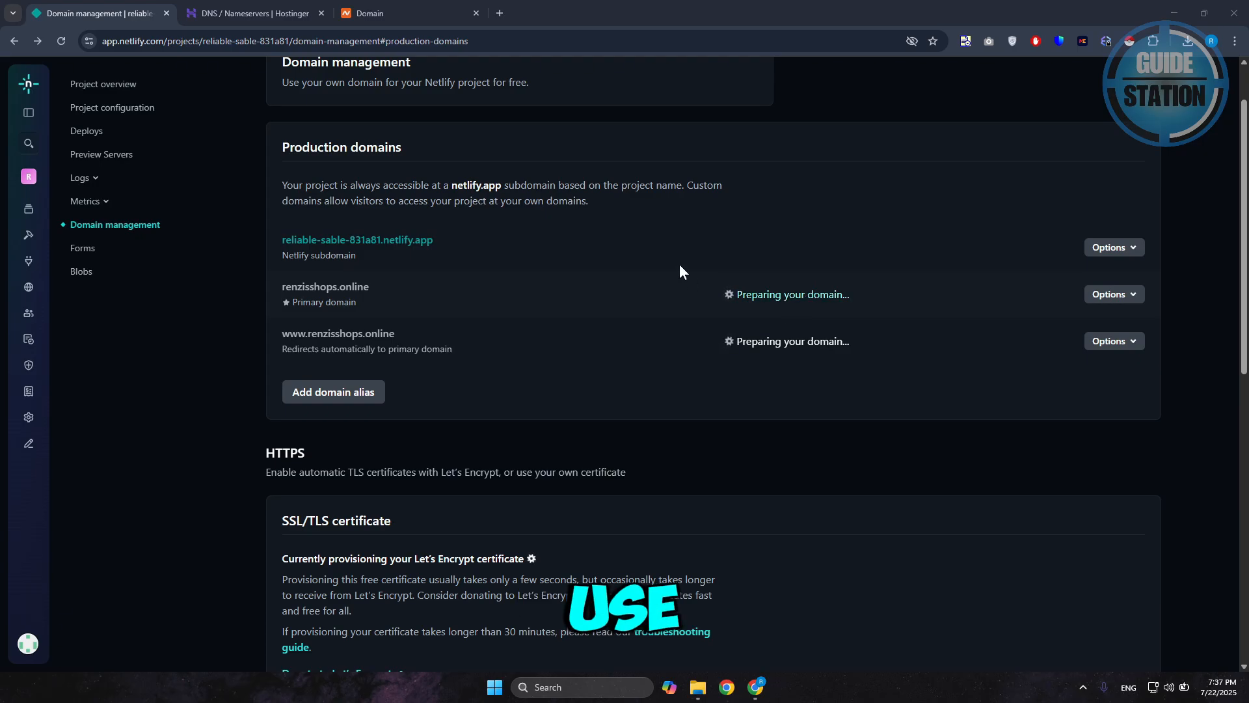
Step: Switch to Namecheap and copy the domain name renzshop.store from its details page
{"action": "left_click", "coordinate": [399, 8]}
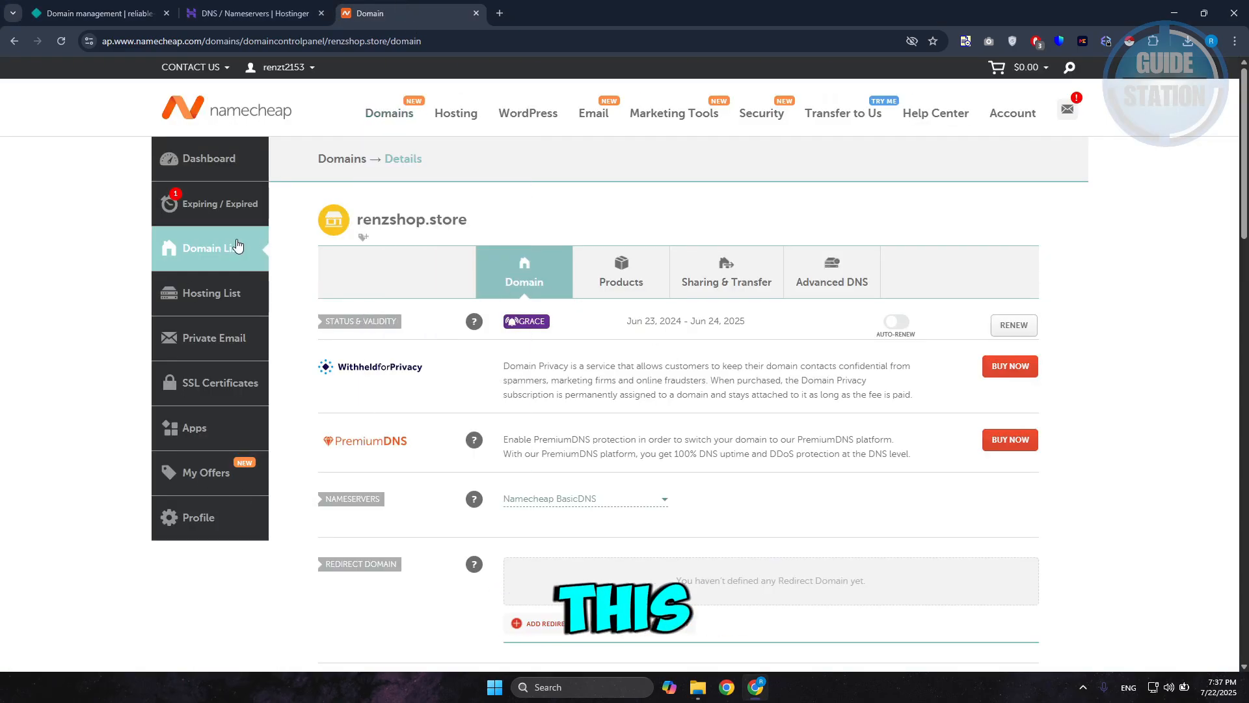
{"action": "left_click_drag", "start_coordinate": [471, 220], "coordinate": [354, 220]}
{"action": "right_click", "coordinate": [381, 222]}
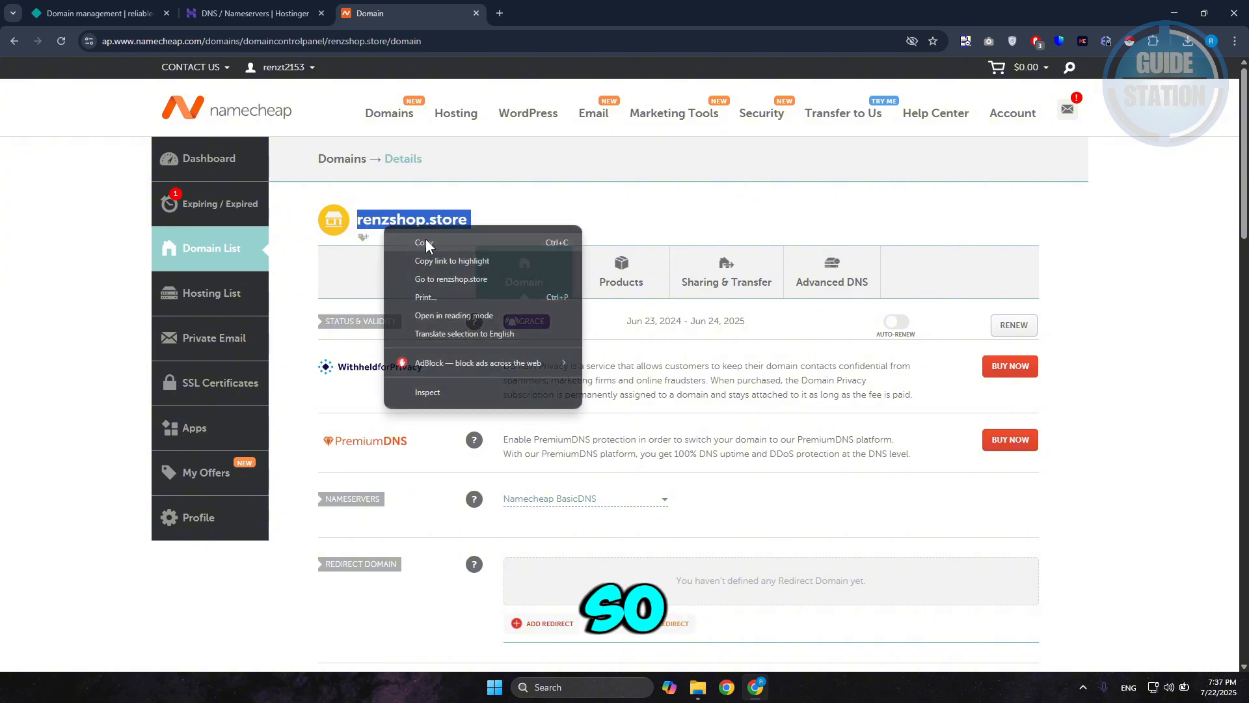
{"action": "left_click", "coordinate": [426, 240]}
Step: Return to Netlify and add renzshop.store as a domain alias of the project
{"action": "left_click", "coordinate": [209, 4]}
{"action": "left_click", "coordinate": [97, 13]}
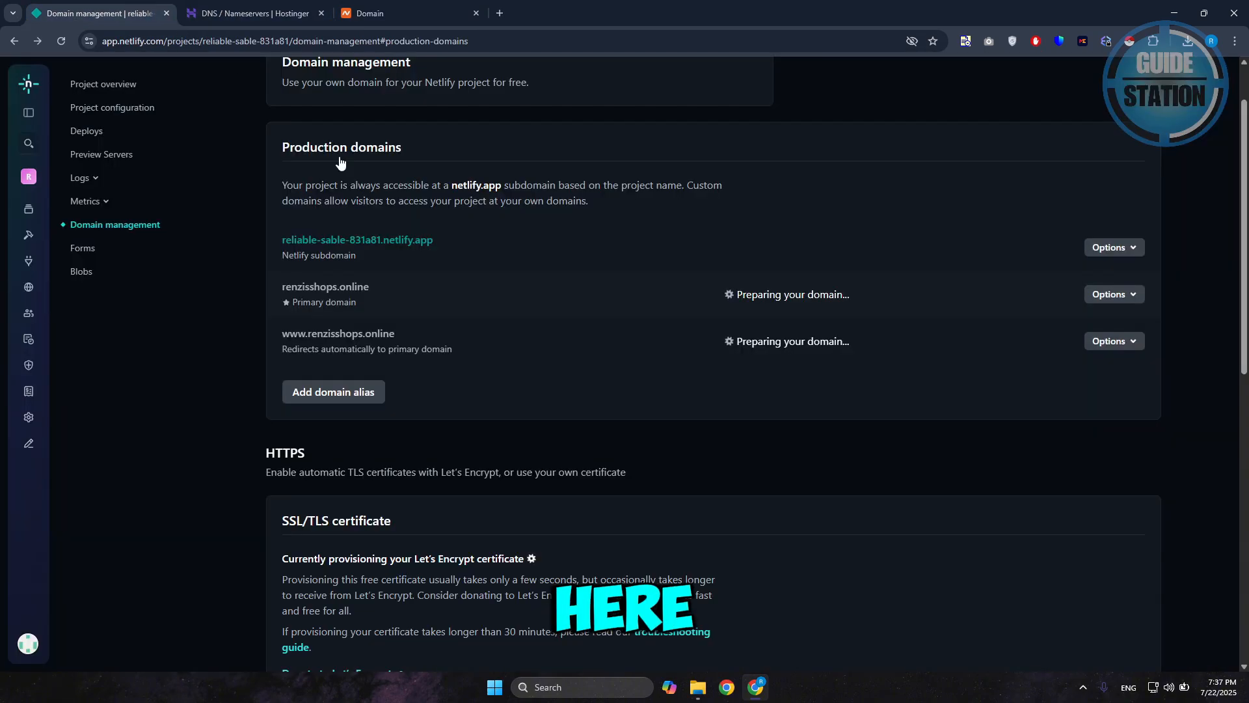
{"action": "left_click", "coordinate": [315, 391]}
{"action": "key", "text": "ctrl+v"}
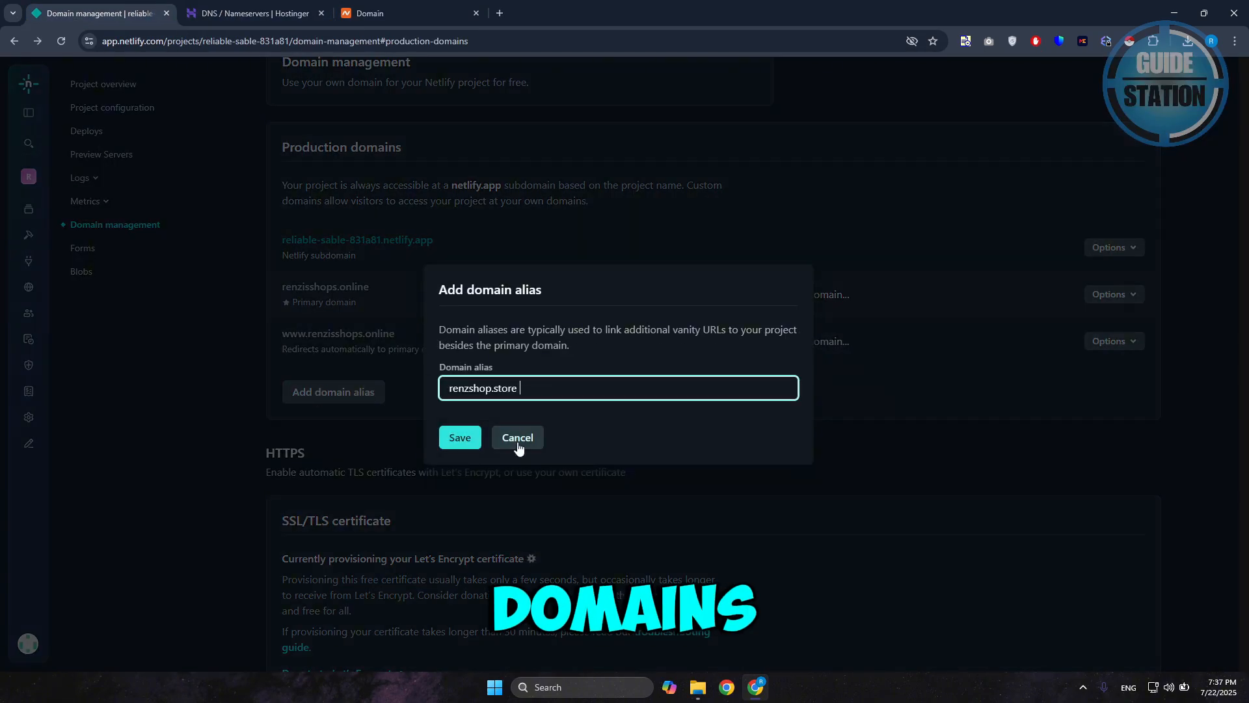
{"action": "left_click", "coordinate": [462, 445]}
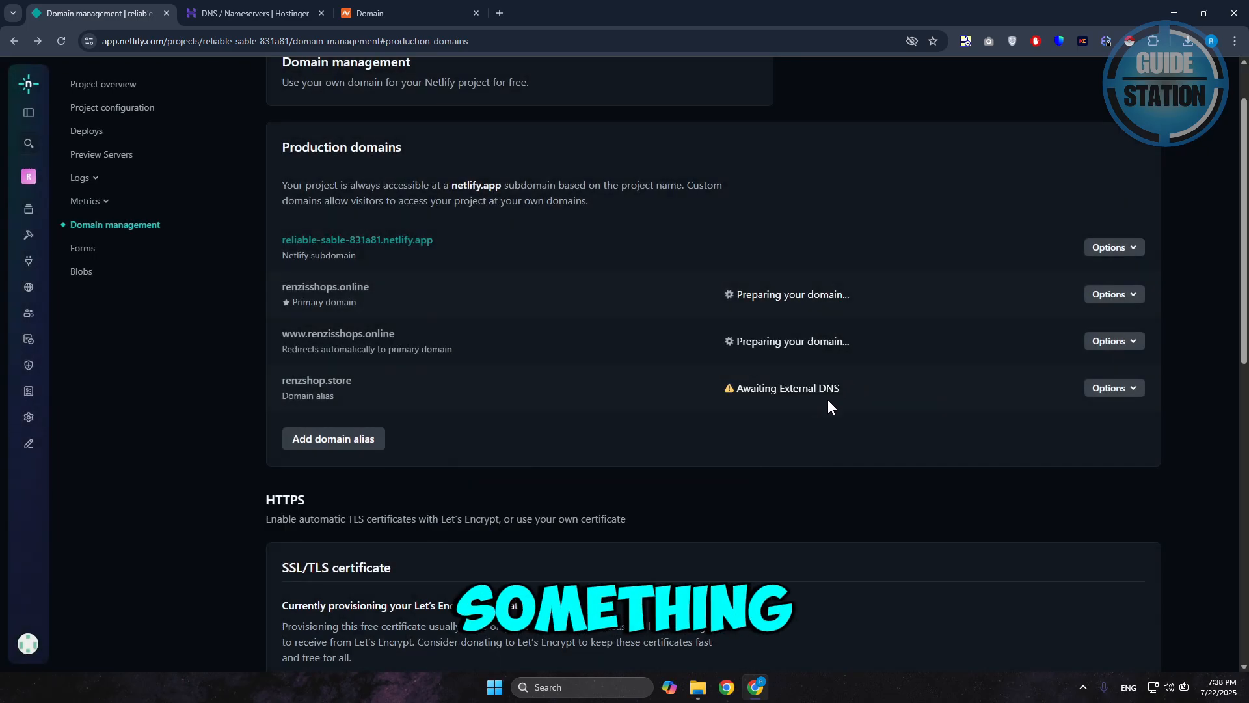
Step: Open the pending DNS configuration of renzshop.store and review the recommended ALIAS record and the fallback A record
{"action": "left_click", "coordinate": [810, 389]}
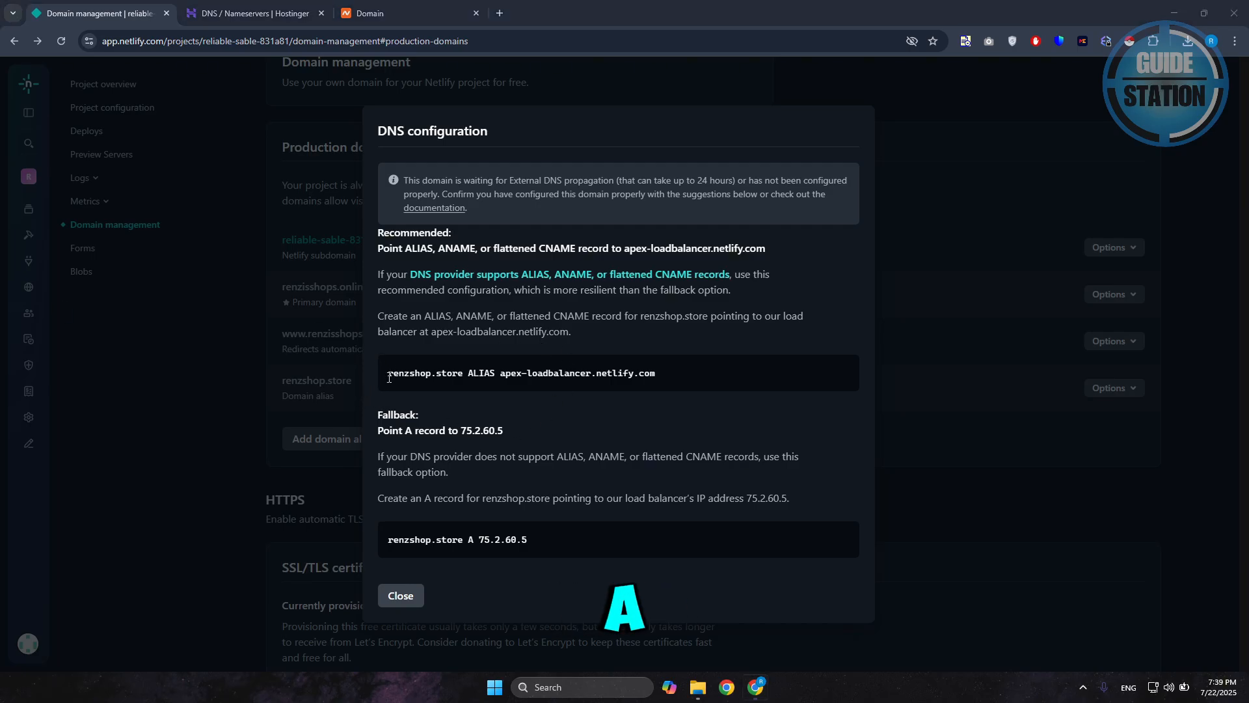
{"action": "left_click_drag", "start_coordinate": [388, 377], "coordinate": [681, 369]}
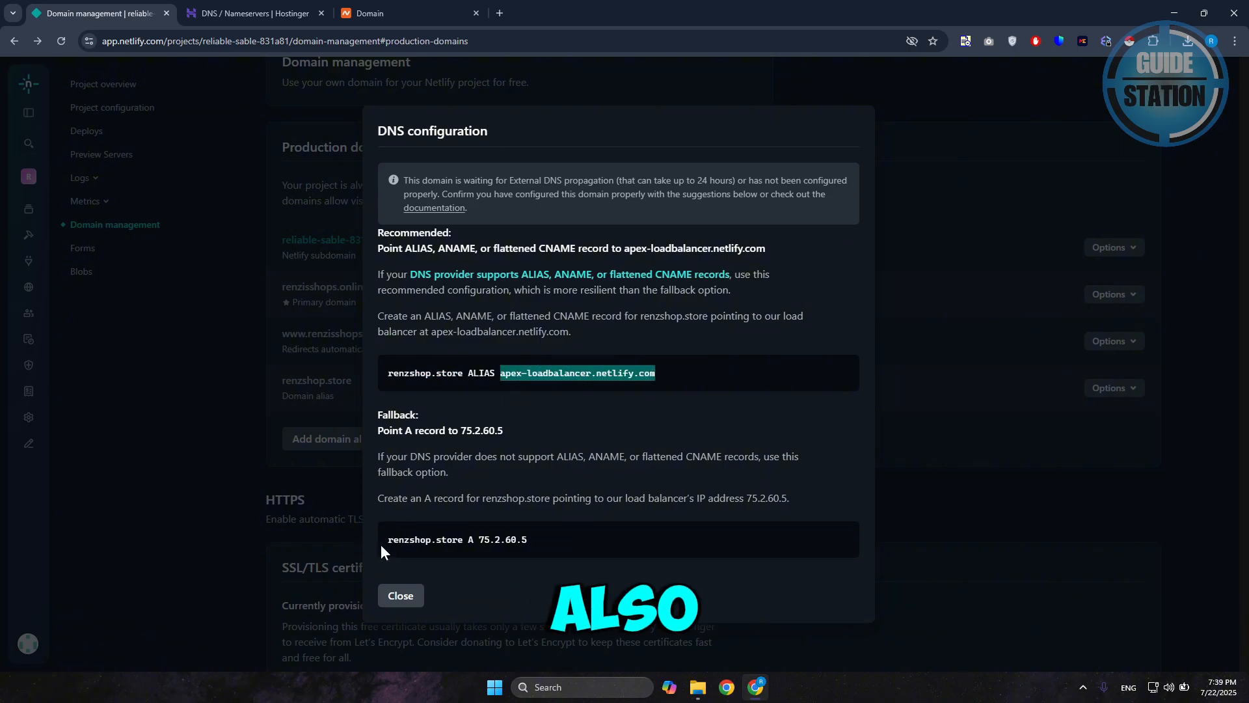
{"action": "left_click_drag", "start_coordinate": [388, 540], "coordinate": [656, 551]}
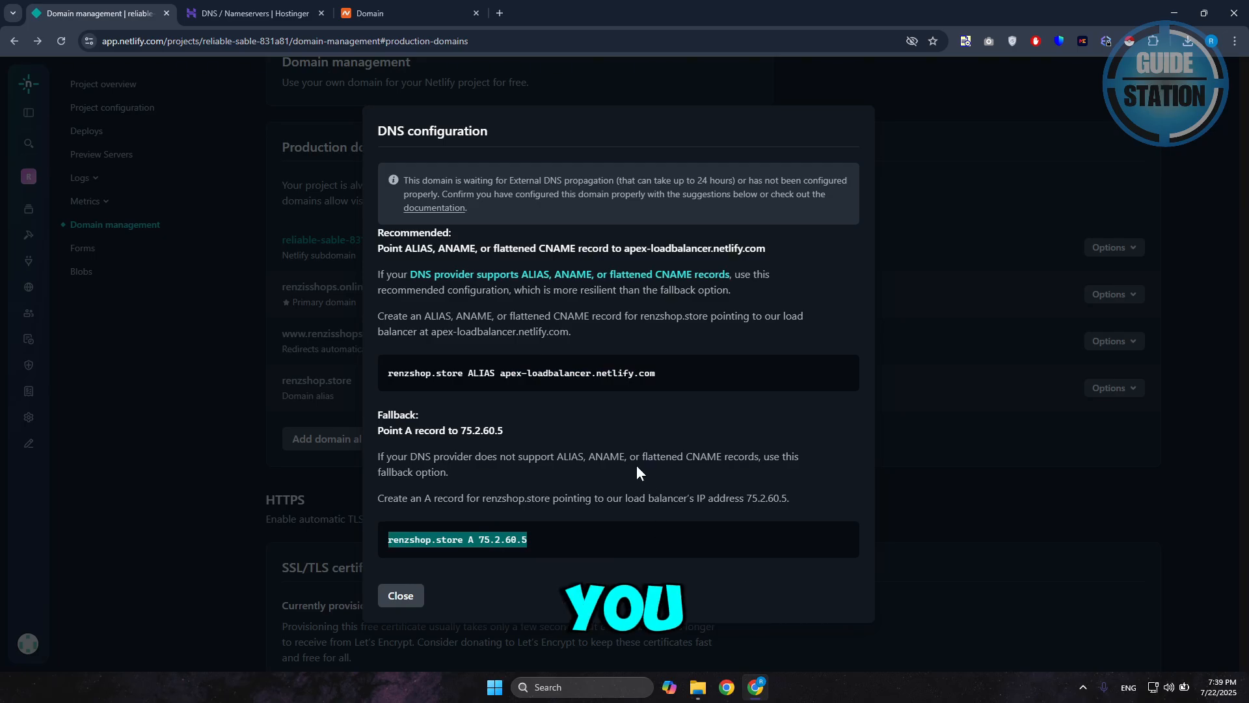
{"action": "left_click", "coordinate": [689, 405]}
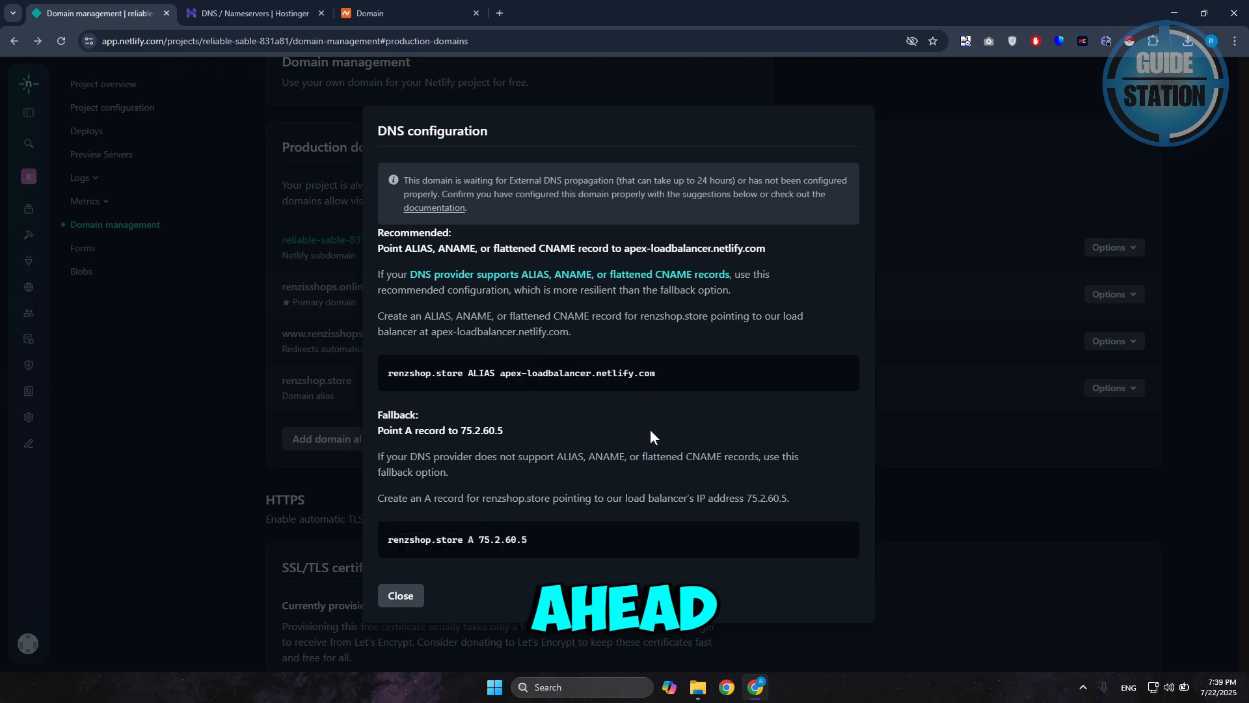
Step: Switch to Namecheap and open the advanced DNS settings of renzshop.store
{"action": "left_click", "coordinate": [404, 13]}
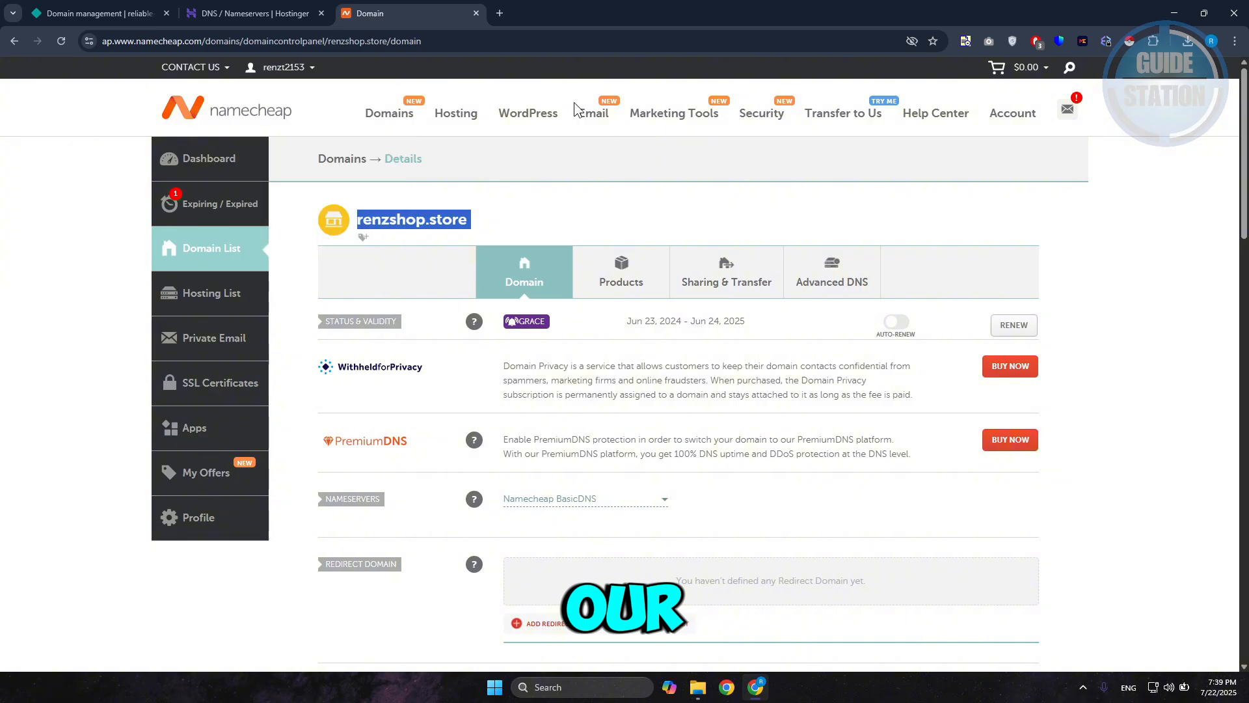
{"action": "left_click_drag", "start_coordinate": [432, 8], "coordinate": [310, 8]}
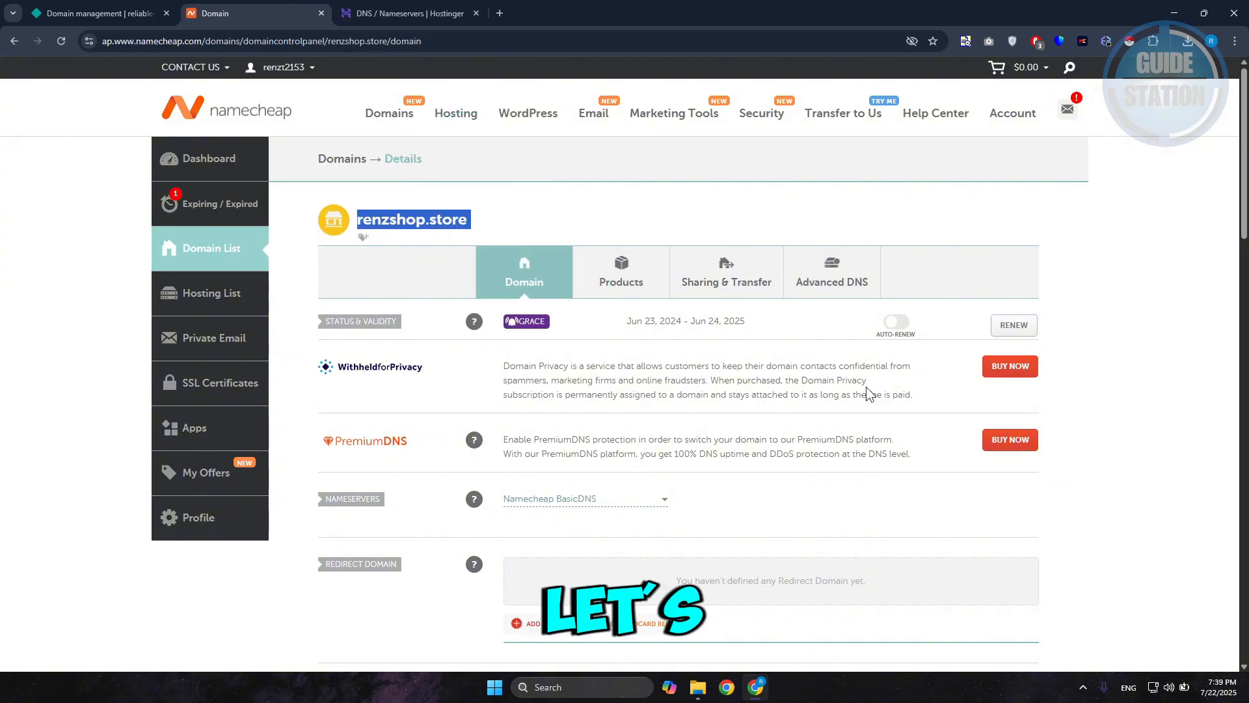
{"action": "scroll", "coordinate": [872, 384], "scroll_direction": "down", "scroll_amount": 3}
{"action": "scroll", "coordinate": [883, 380], "scroll_direction": "up", "scroll_amount": 3}
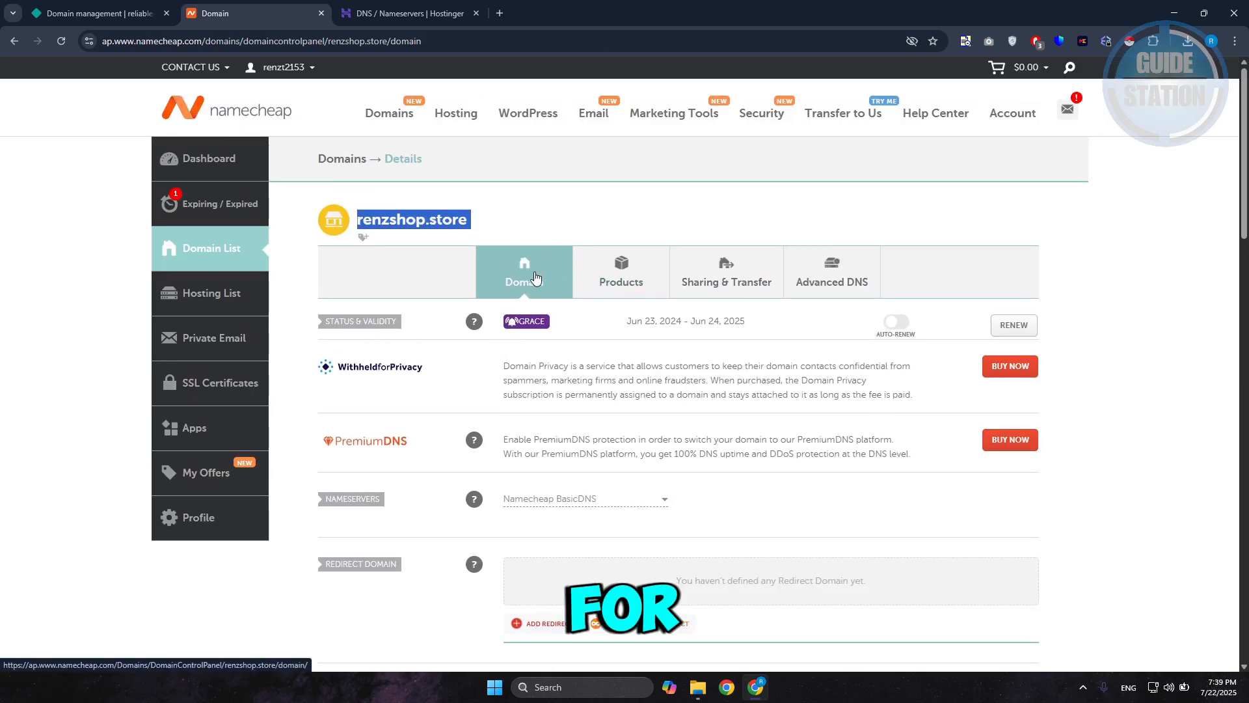
{"action": "scroll", "coordinate": [604, 315], "scroll_direction": "down", "scroll_amount": 4}
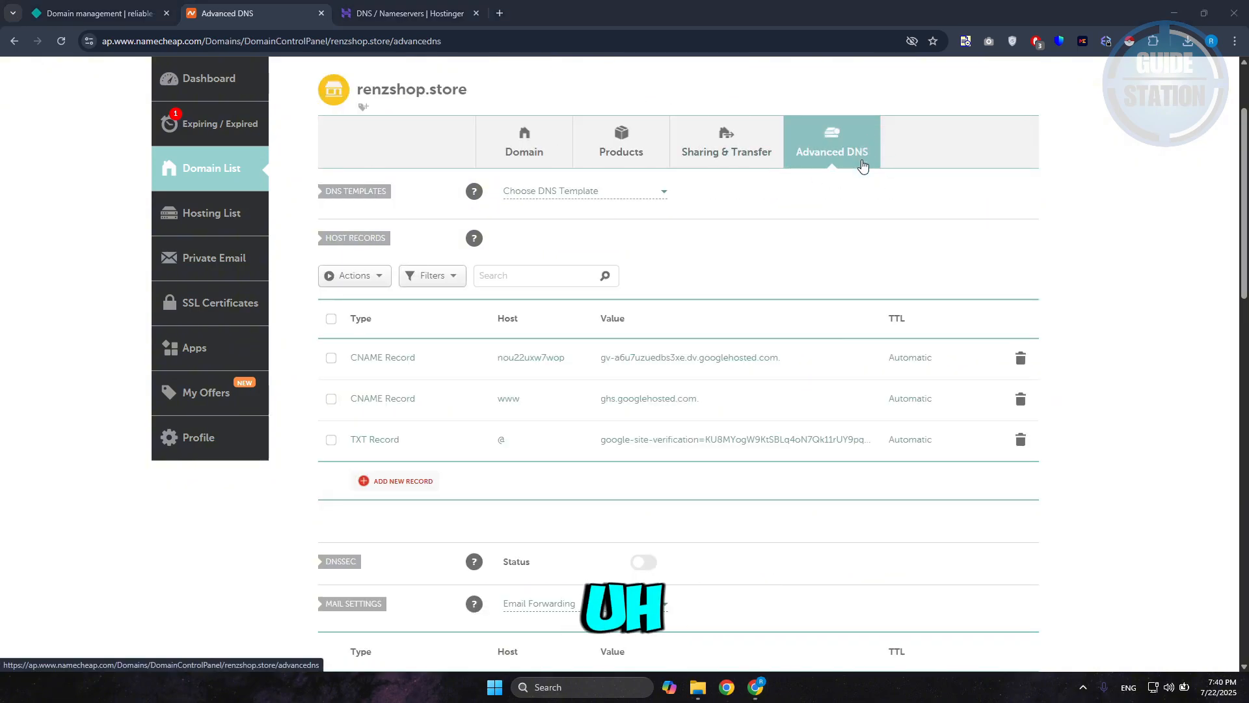
Step: Start a new CNAME record for renzshop.store and set its host to renzshop.store, copied from Netlify's DNS configuration
{"action": "left_click", "coordinate": [403, 481]}
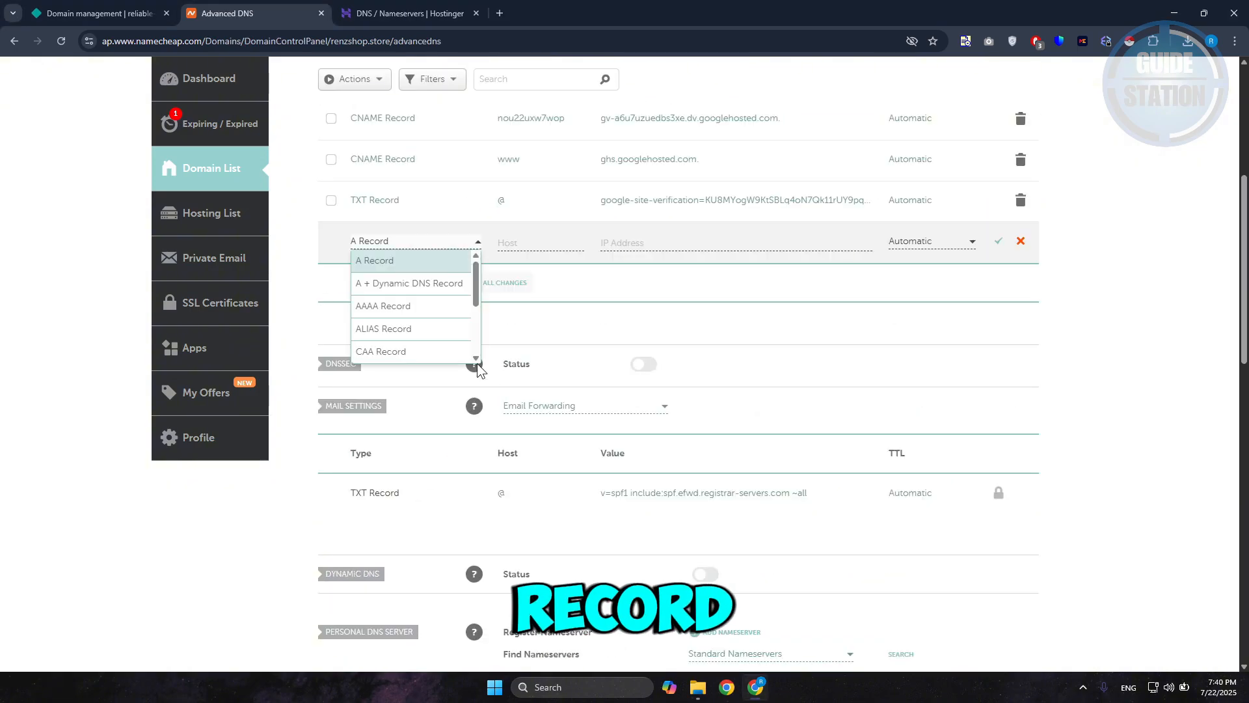
{"action": "scroll", "coordinate": [420, 327], "scroll_direction": "down", "scroll_amount": 1}
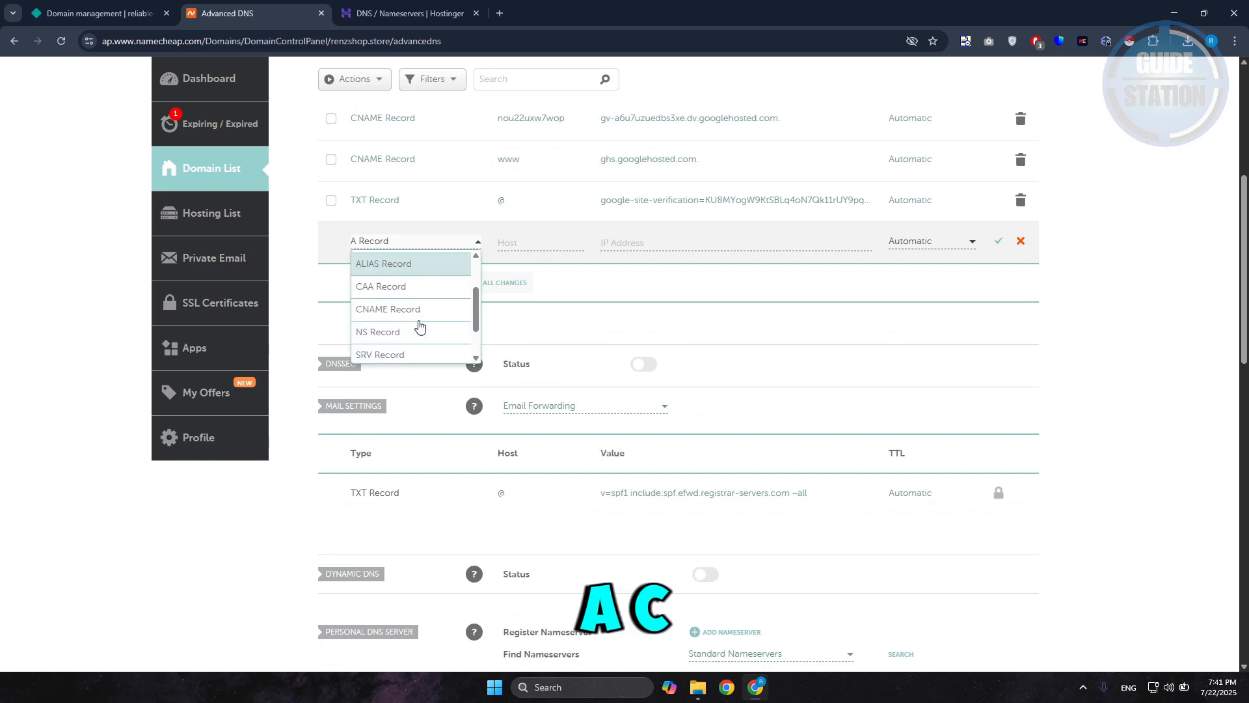
{"action": "left_click", "coordinate": [421, 311]}
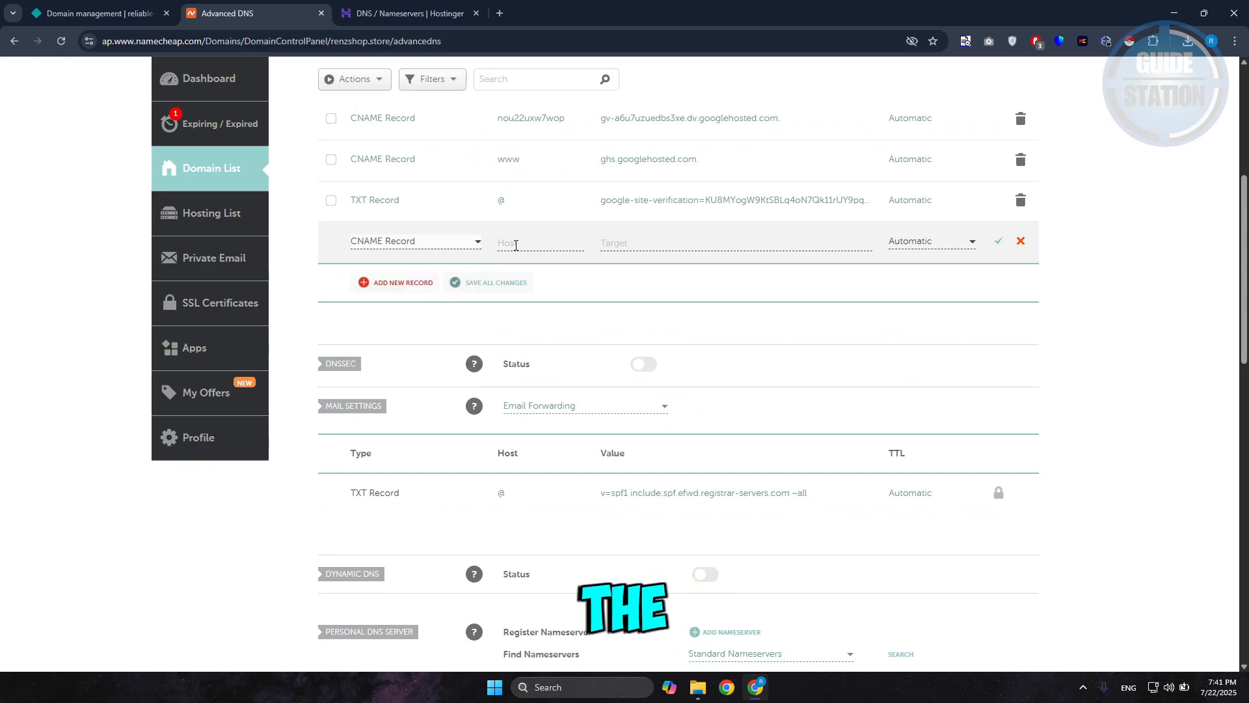
{"action": "left_click", "coordinate": [97, 13]}
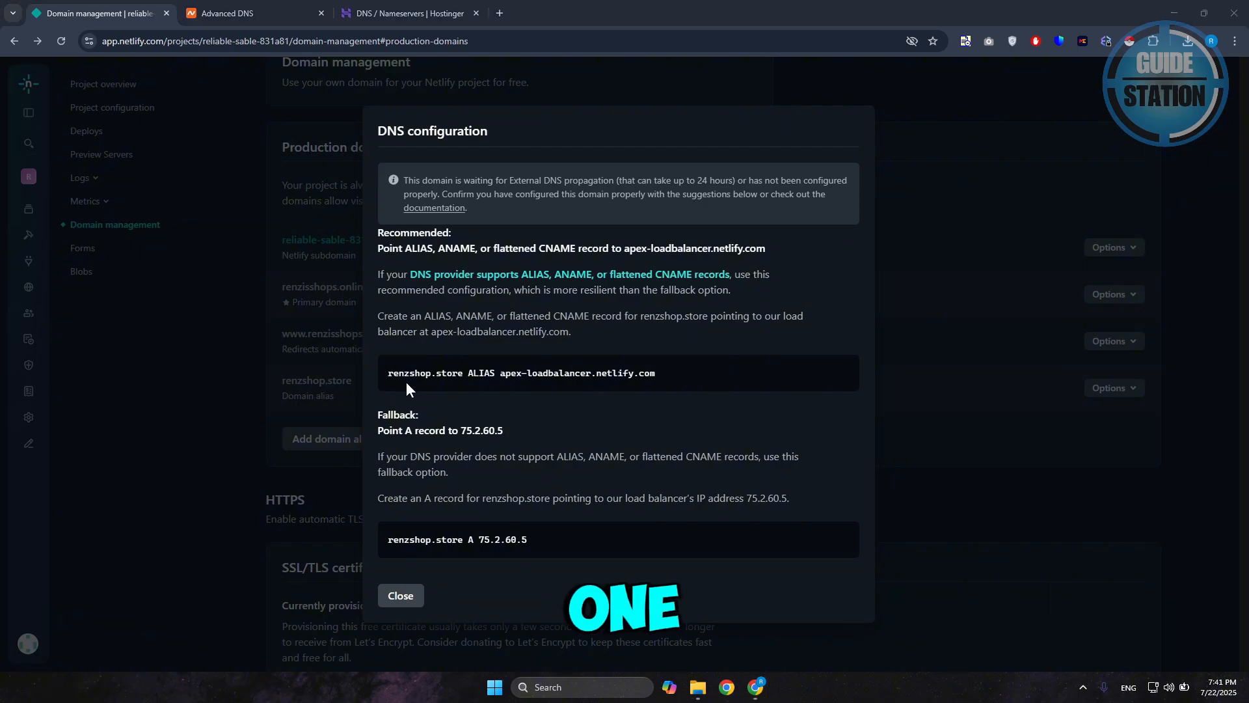
{"action": "left_click_drag", "start_coordinate": [389, 372], "coordinate": [454, 373]}
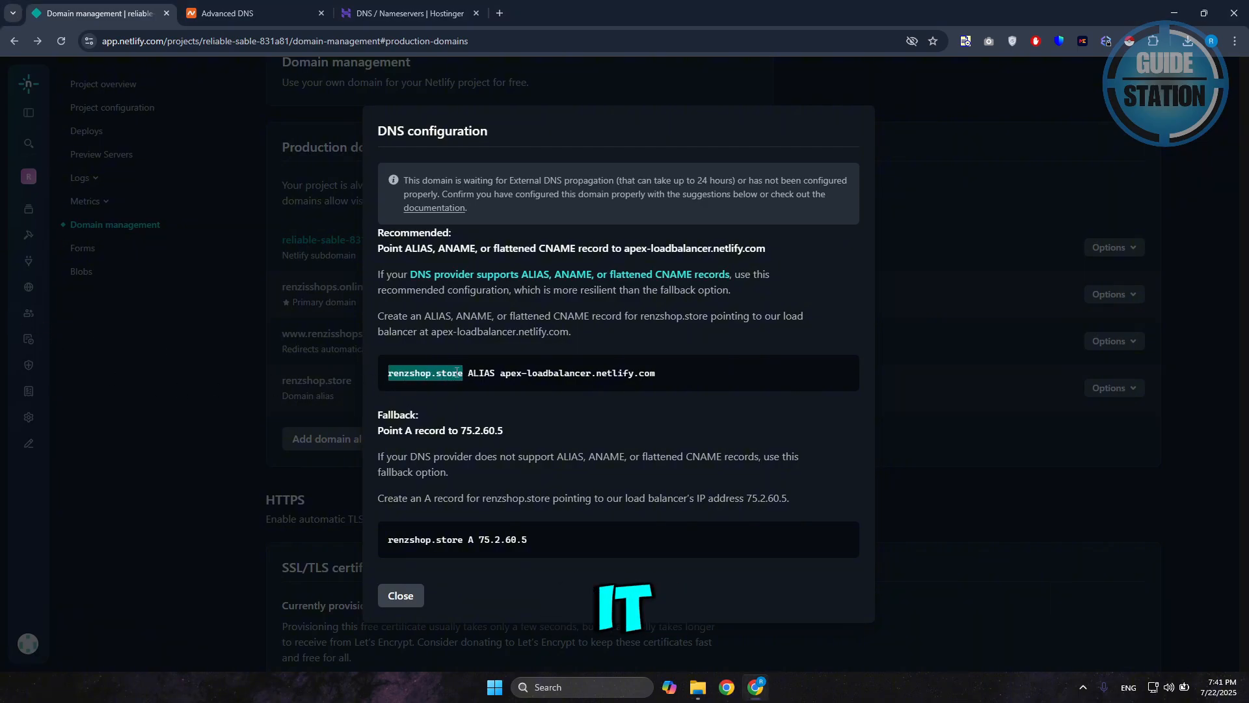
{"action": "right_click", "coordinate": [483, 379]}
{"action": "left_click", "coordinate": [487, 388]}
{"action": "left_click", "coordinate": [291, 15]}
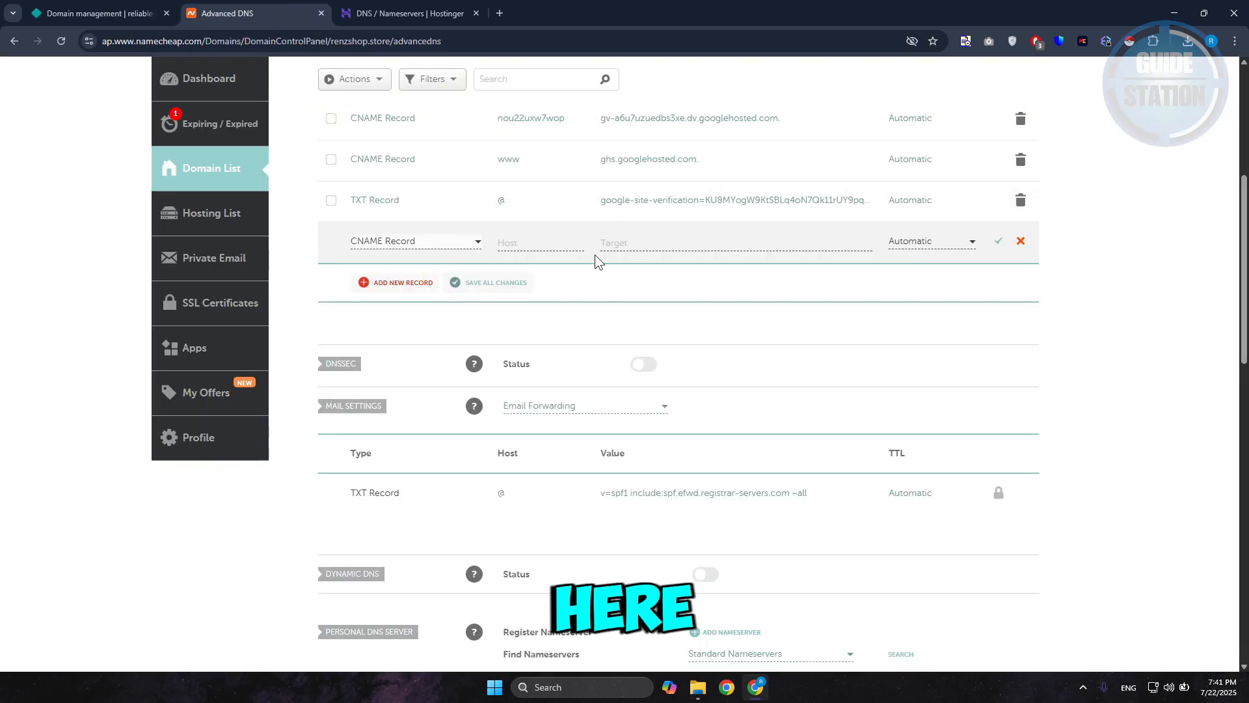
{"action": "left_click", "coordinate": [540, 239]}
Step: Set the CNAME record's target to apex-loadbalancer.netlify.com, copied from Netlify's recommended record, and save the record
{"action": "left_click", "coordinate": [100, 13]}
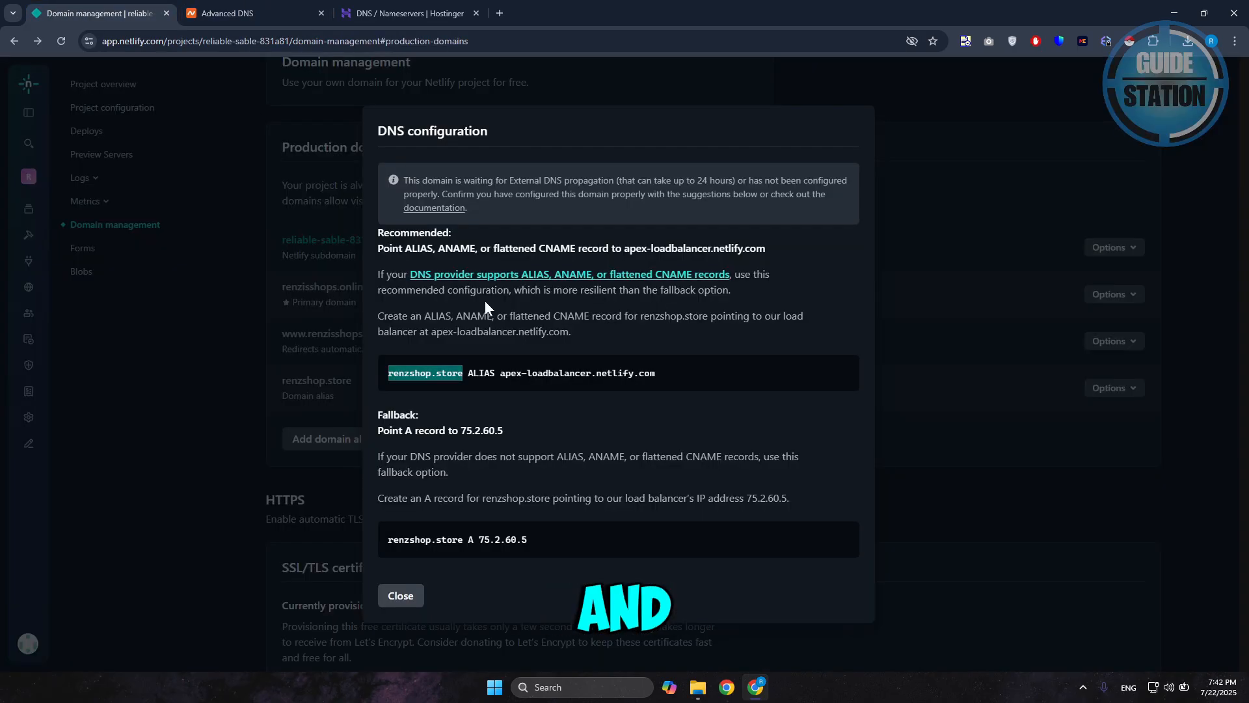
{"action": "left_click_drag", "start_coordinate": [502, 374], "coordinate": [656, 374]}
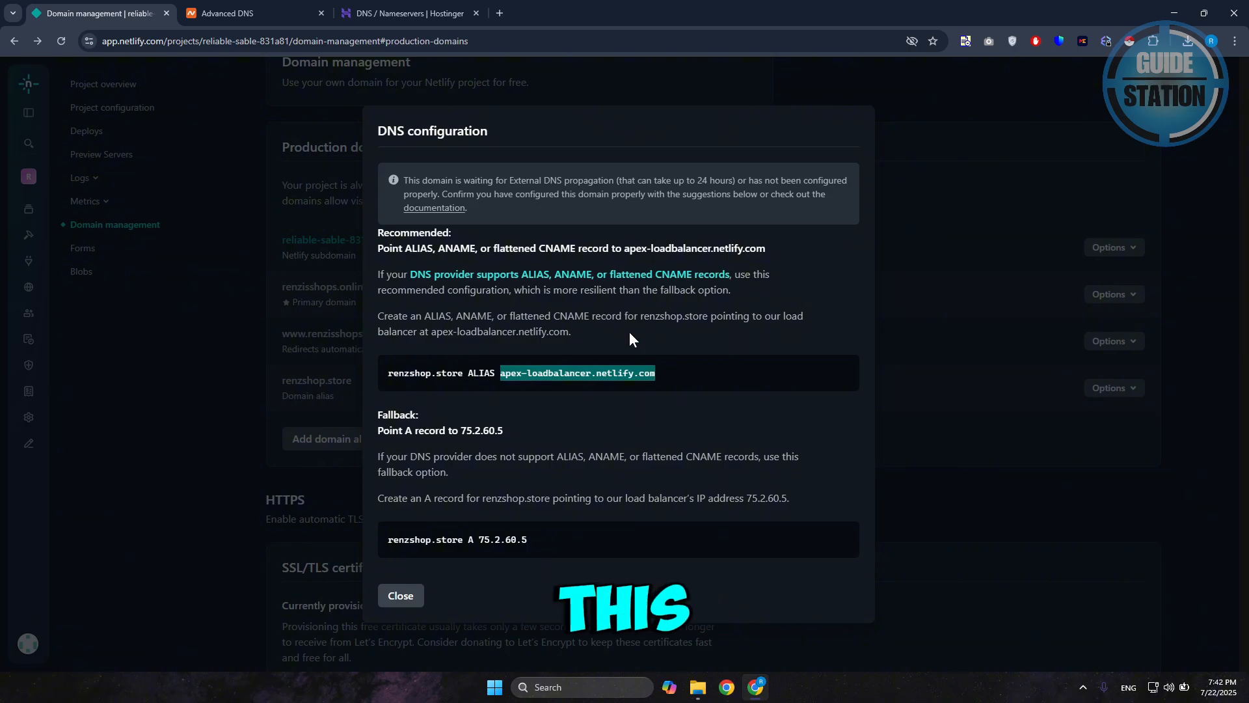
{"action": "left_click", "coordinate": [410, 13]}
{"action": "left_click", "coordinate": [251, 12]}
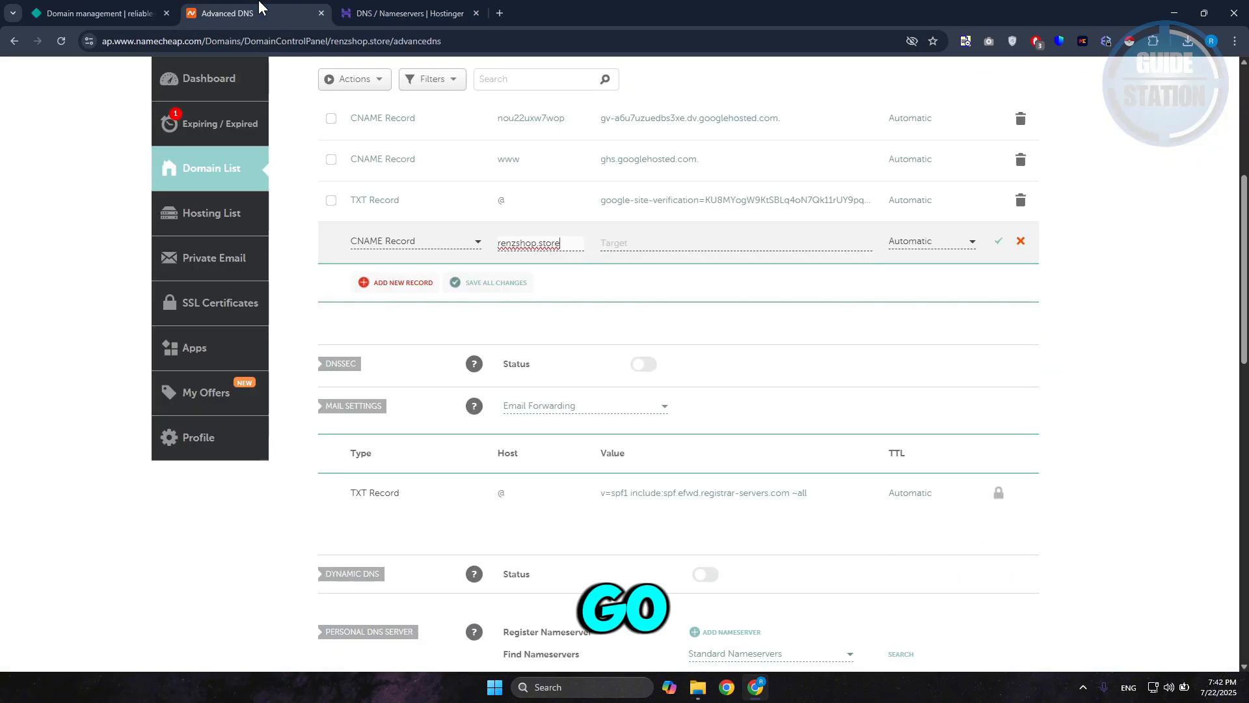
{"action": "left_click", "coordinate": [661, 244]}
{"action": "key", "text": "ctrl+v"}
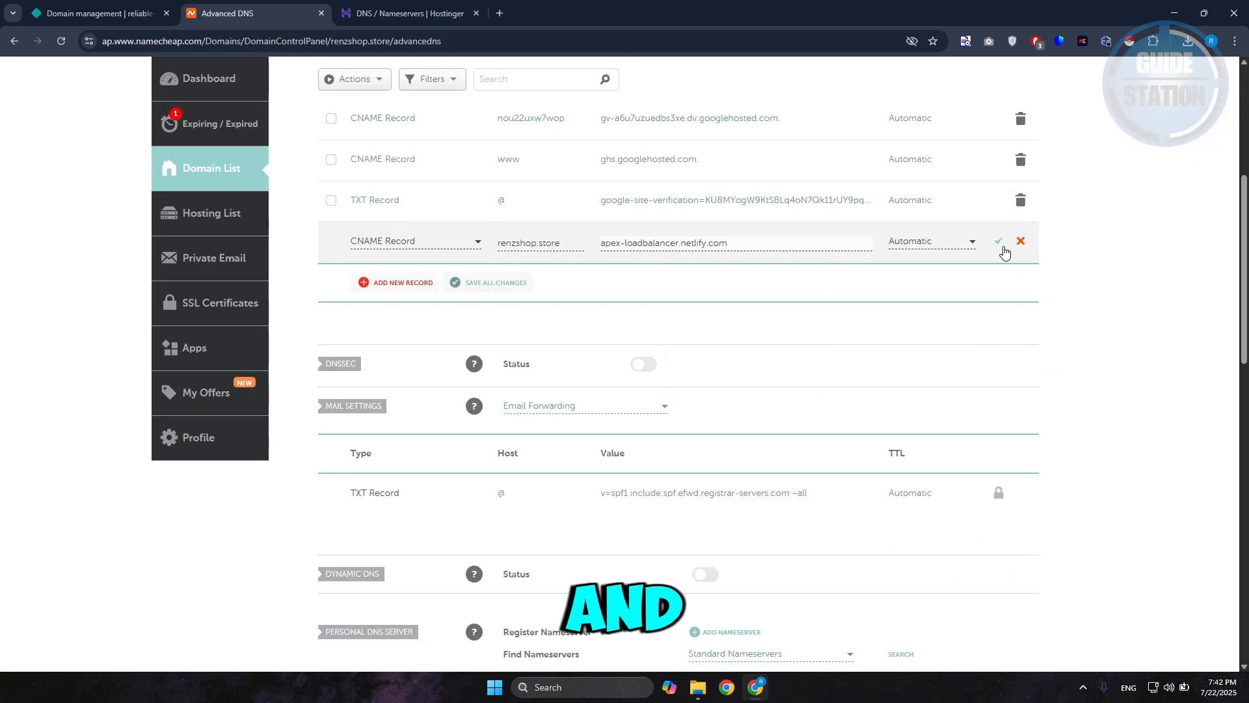
{"action": "left_click", "coordinate": [1000, 243]}
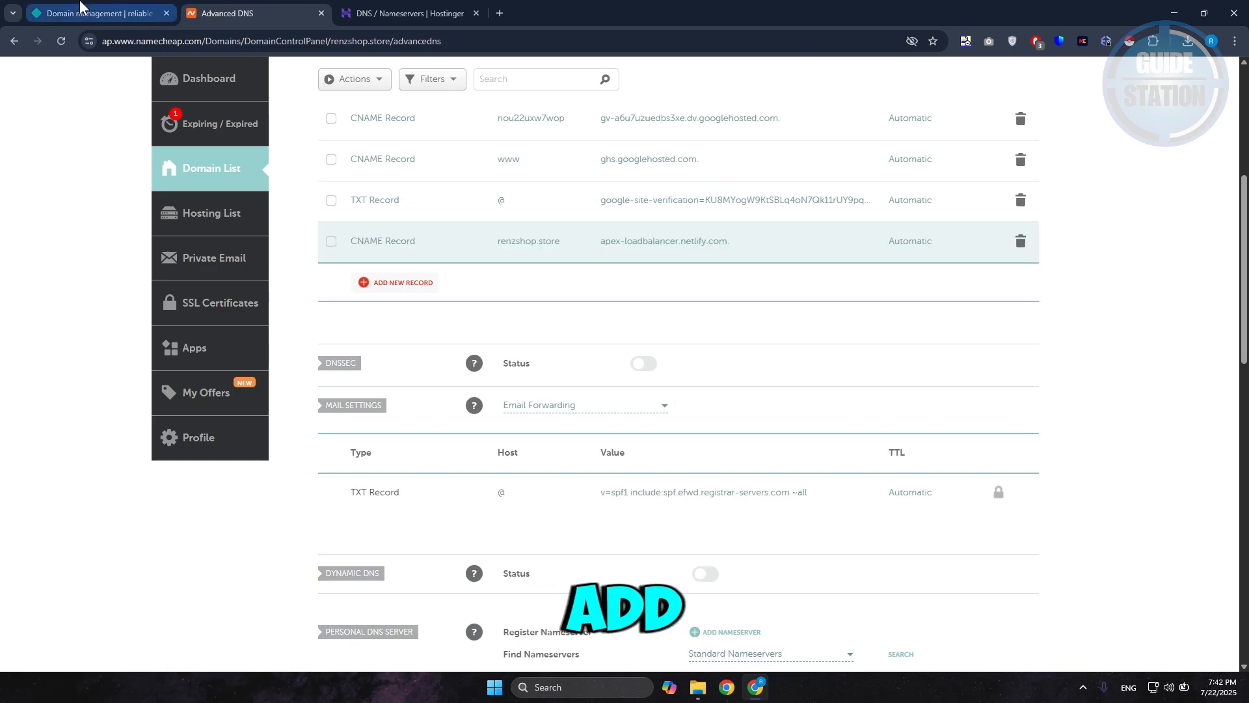
Step: Check Netlify's fallback record, then start a new A record in Namecheap with the host @
{"action": "left_click", "coordinate": [104, 13]}
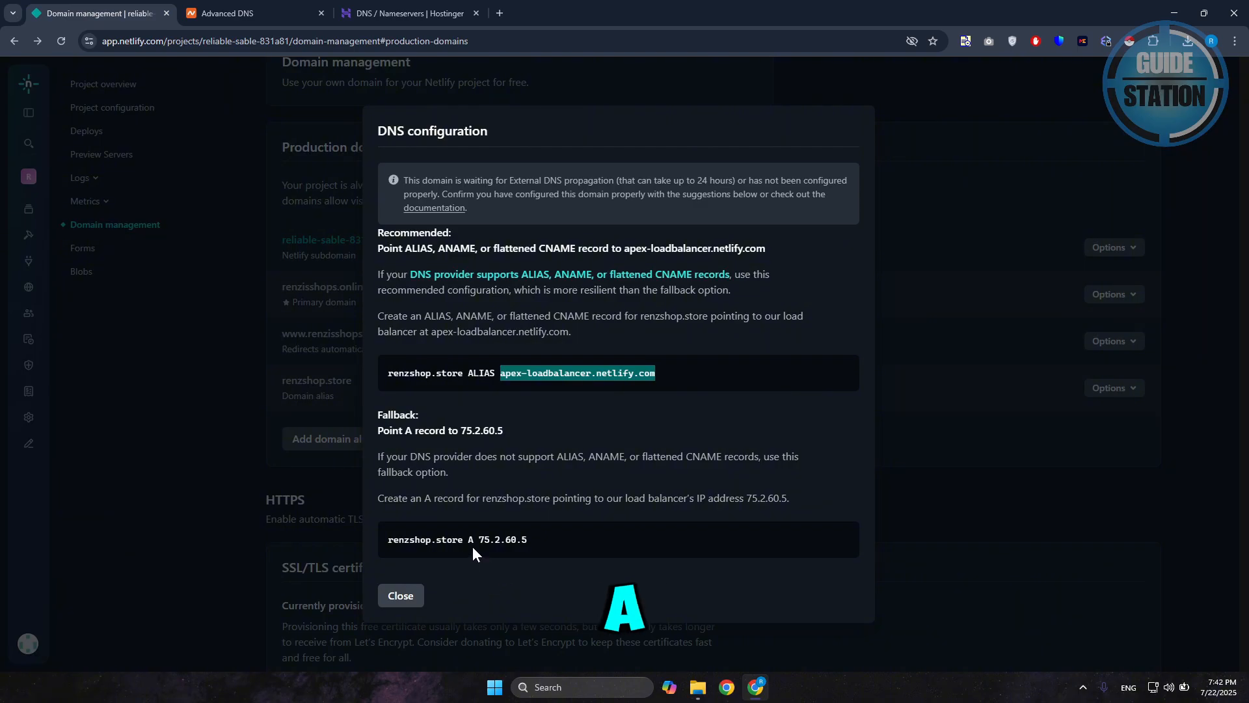
{"action": "left_click", "coordinate": [228, 13]}
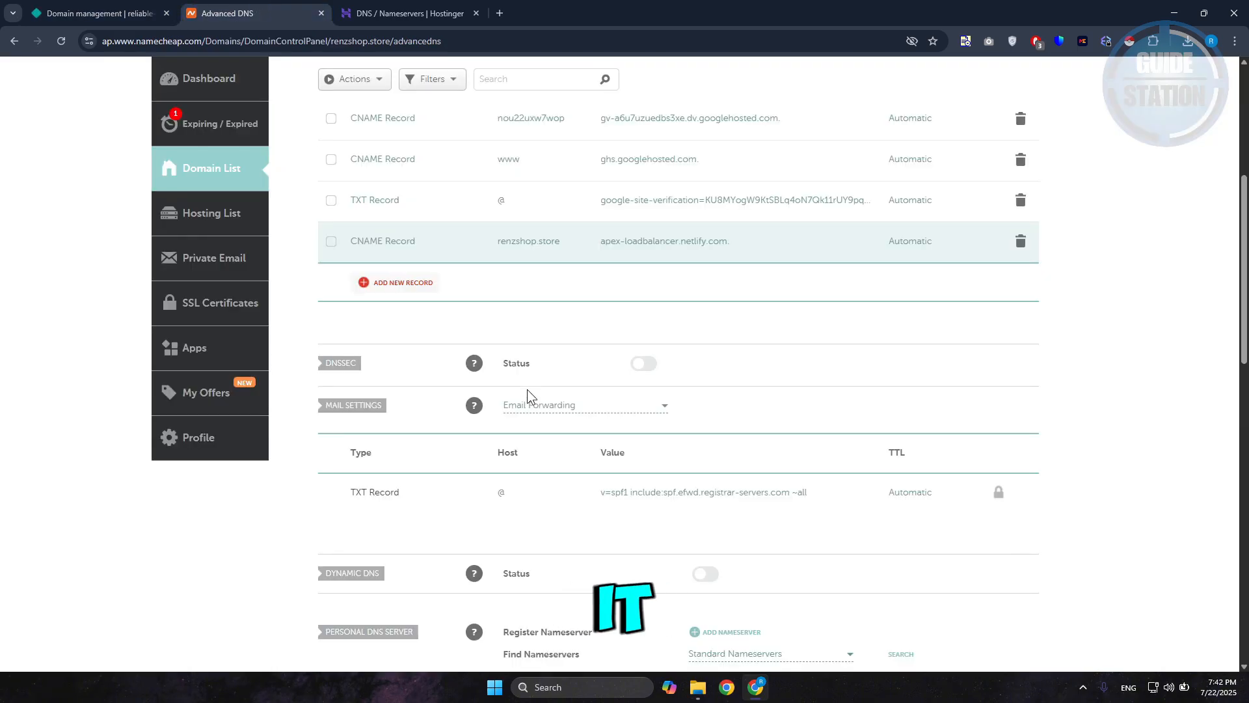
{"action": "left_click", "coordinate": [398, 284]}
{"action": "left_click", "coordinate": [365, 285]}
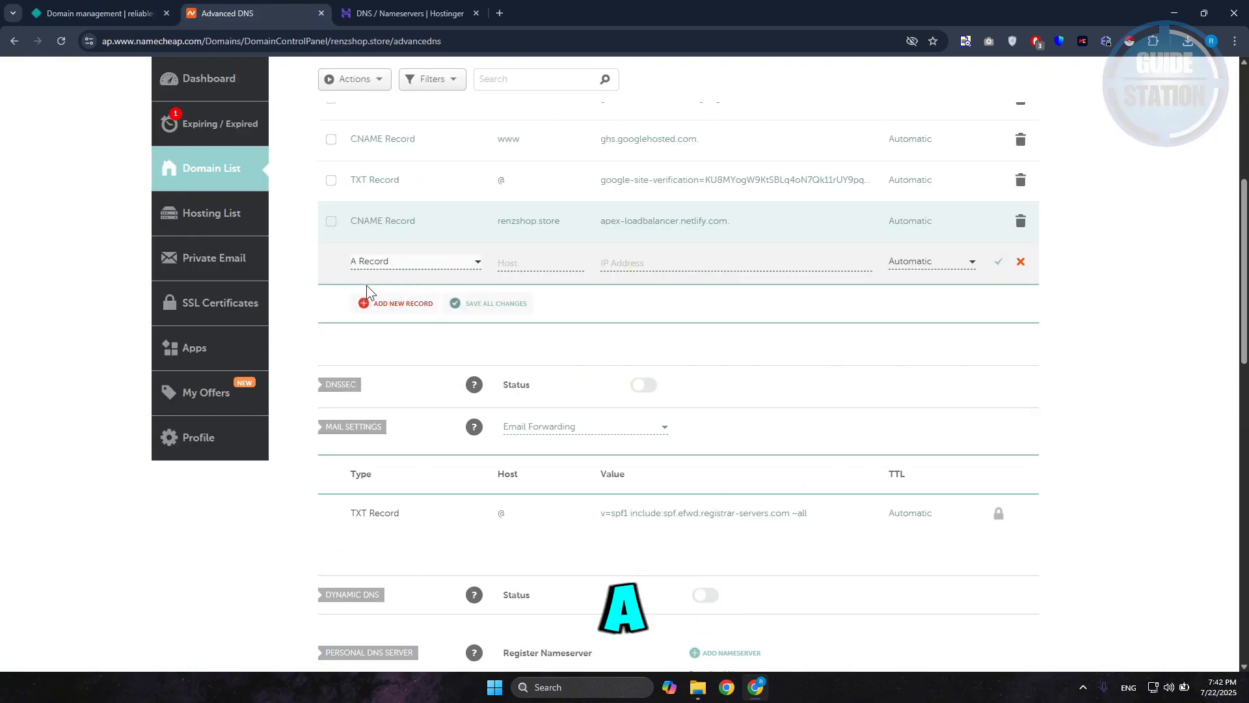
{"action": "left_click", "coordinate": [540, 264]}
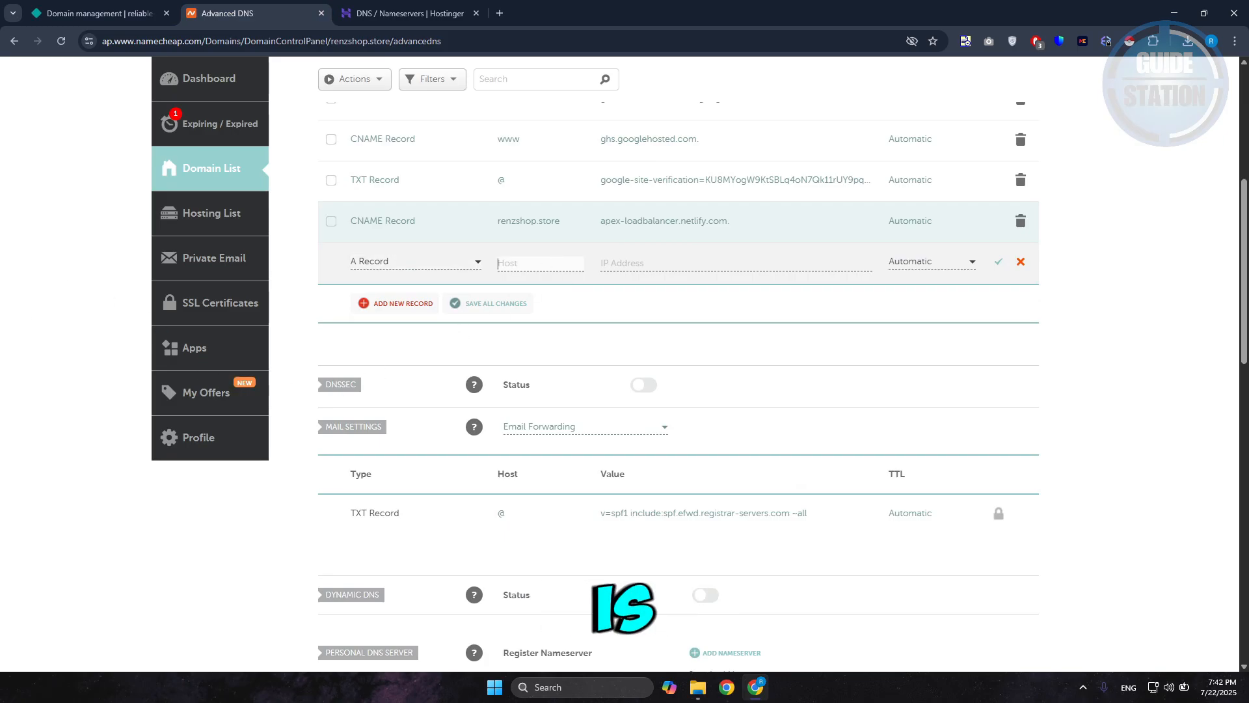
{"action": "left_click", "coordinate": [159, 13]}
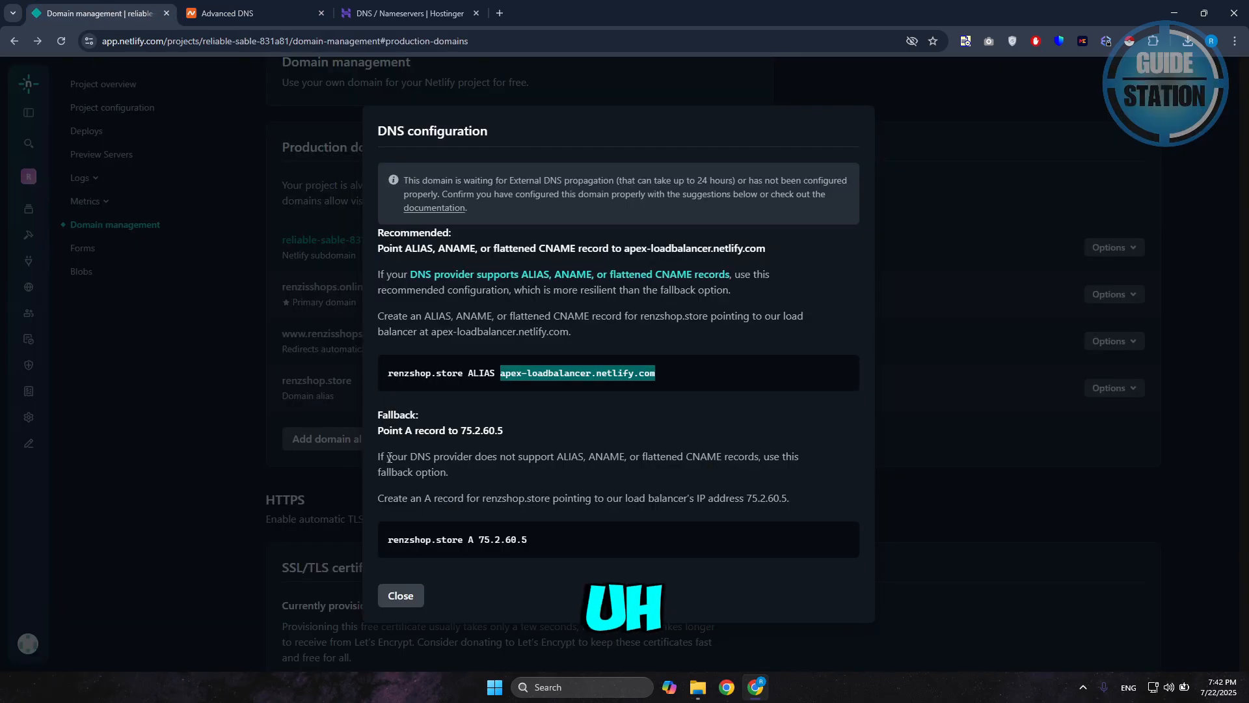
{"action": "left_click_drag", "start_coordinate": [387, 540], "coordinate": [463, 550]}
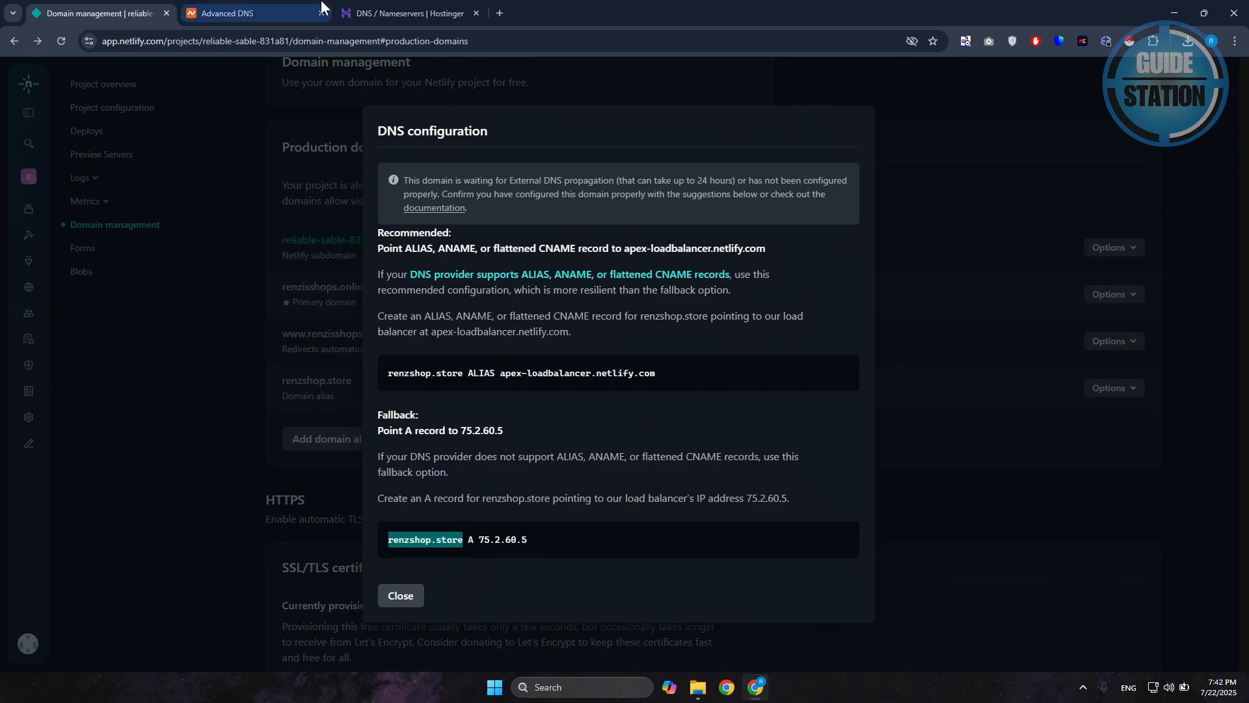
{"action": "left_click", "coordinate": [228, 13]}
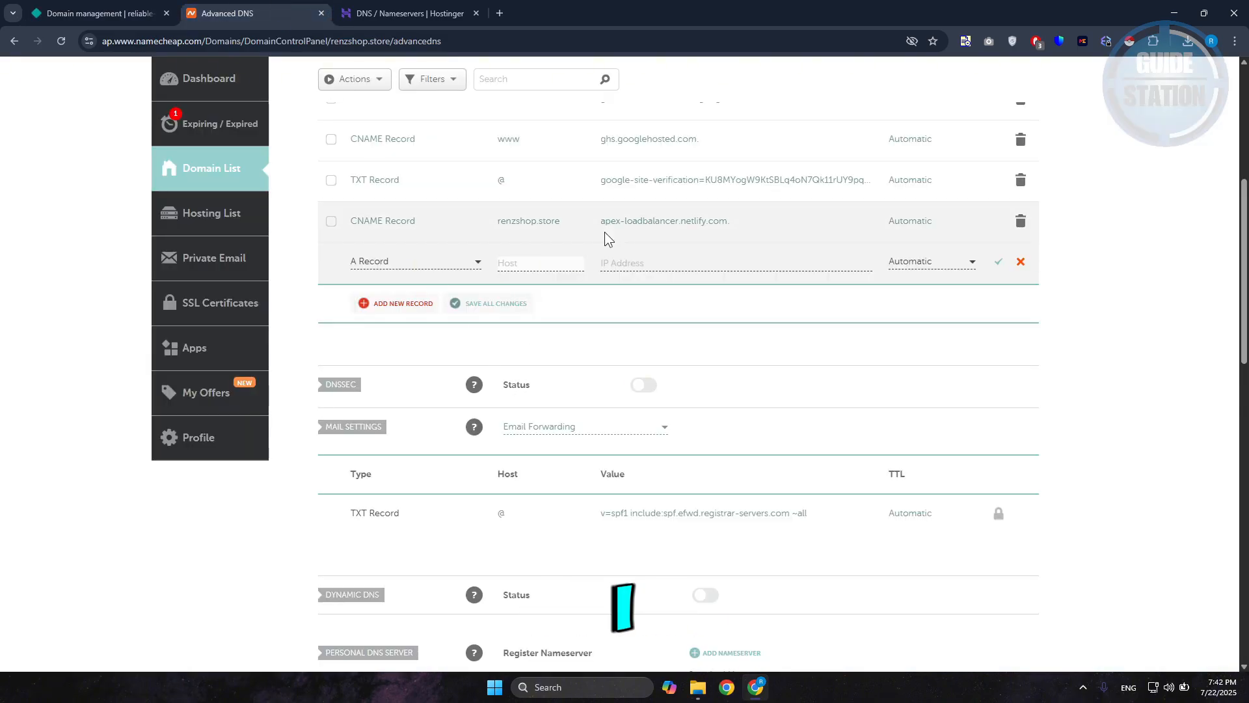
{"action": "type", "text": "@"}
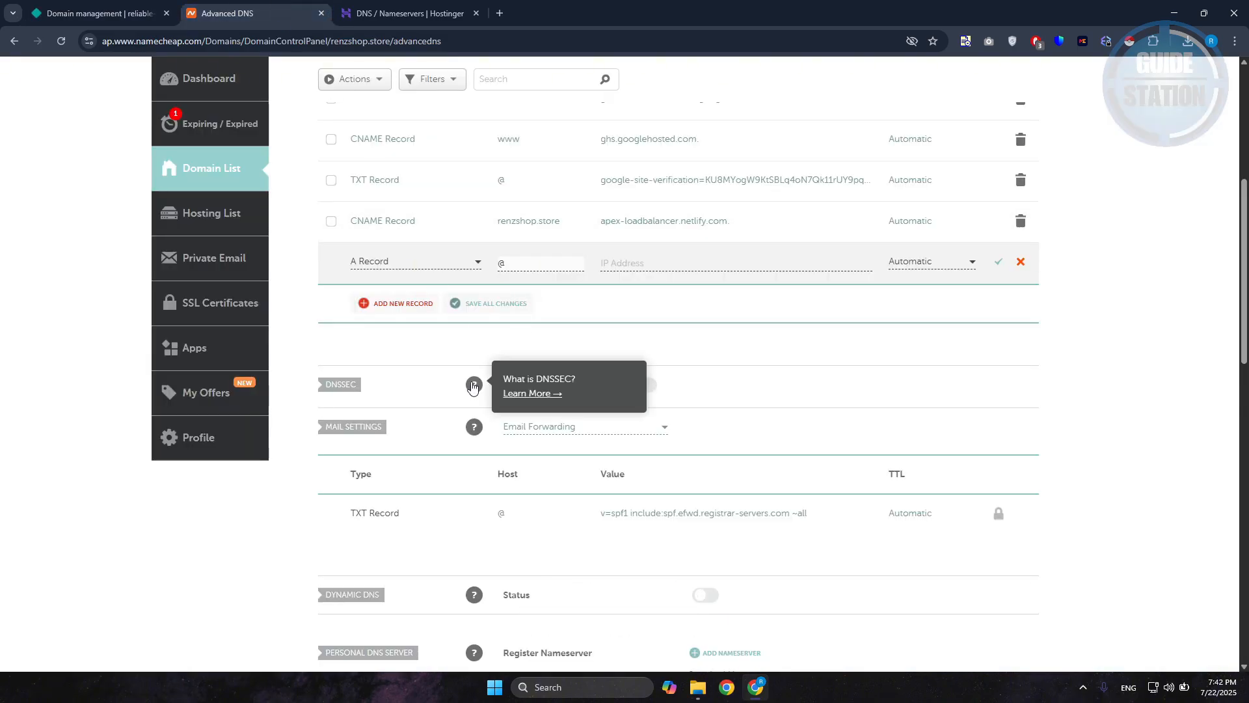
Step: Copy the fallback IP address 75.2.60.5 from Netlify into the Namecheap A record and save the record
{"action": "left_click", "coordinate": [97, 13]}
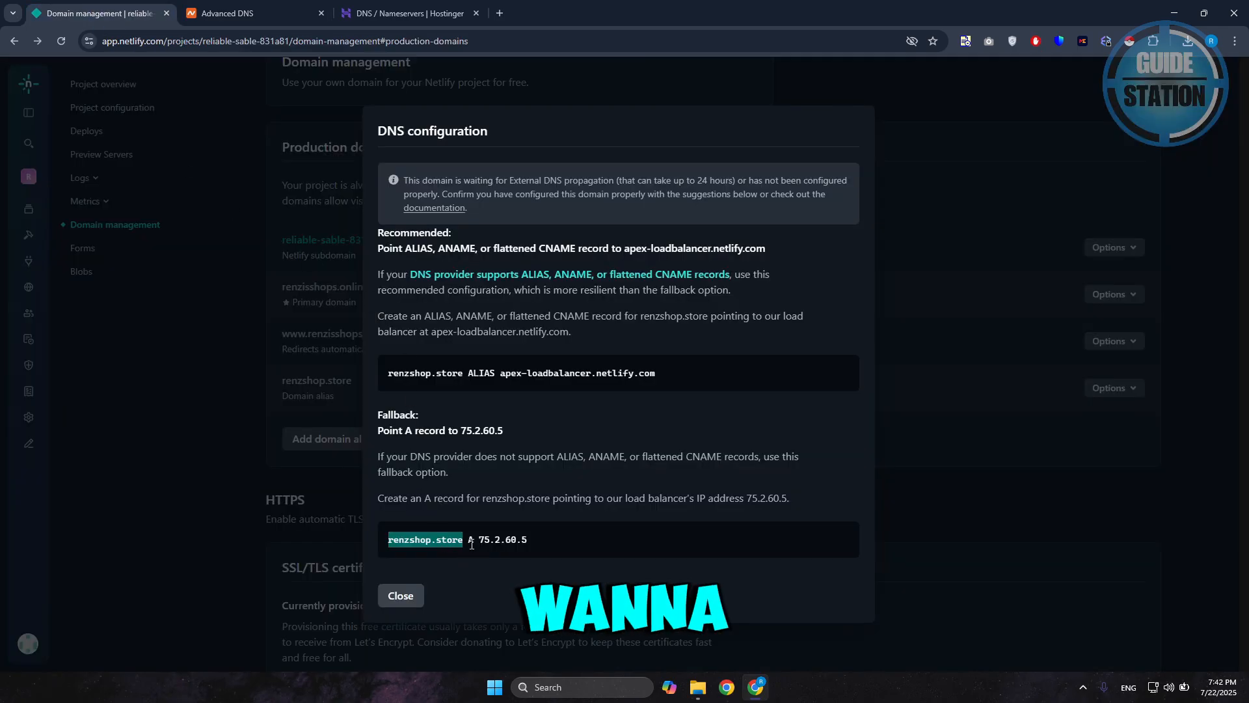
{"action": "left_click_drag", "start_coordinate": [479, 539], "coordinate": [532, 535]}
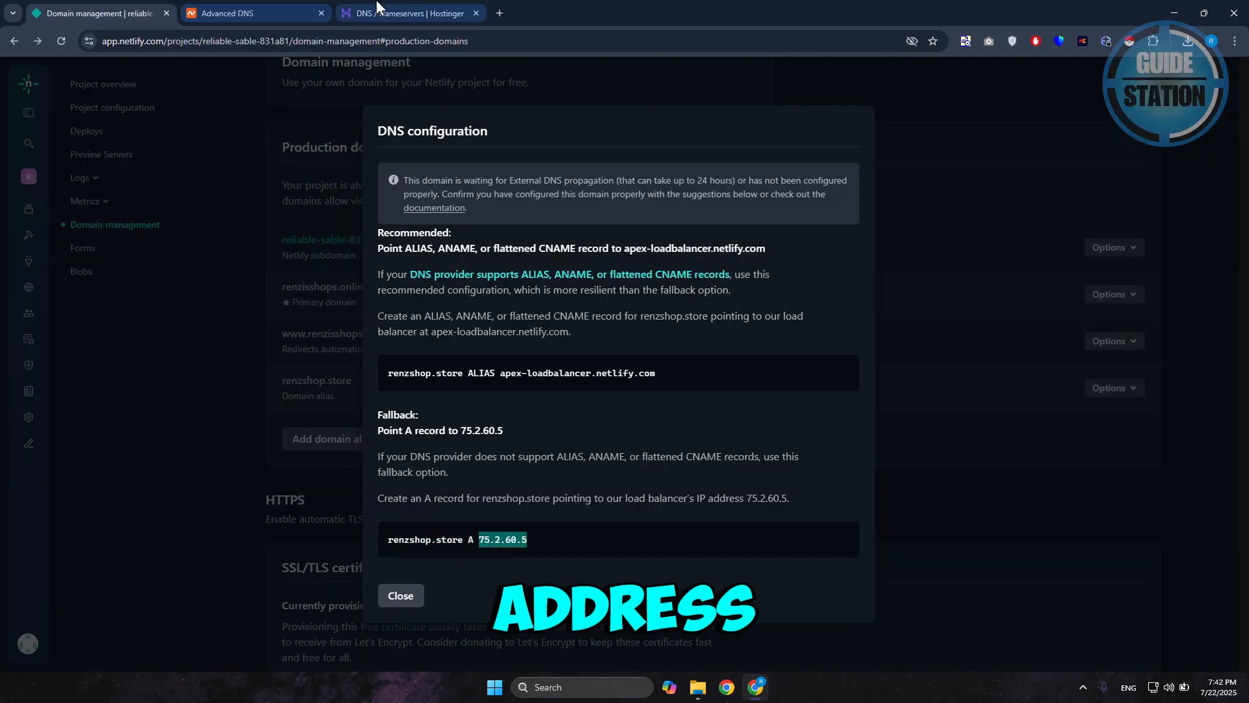
{"action": "left_click", "coordinate": [378, 8]}
{"action": "left_click", "coordinate": [303, 11]}
{"action": "left_click", "coordinate": [669, 262]}
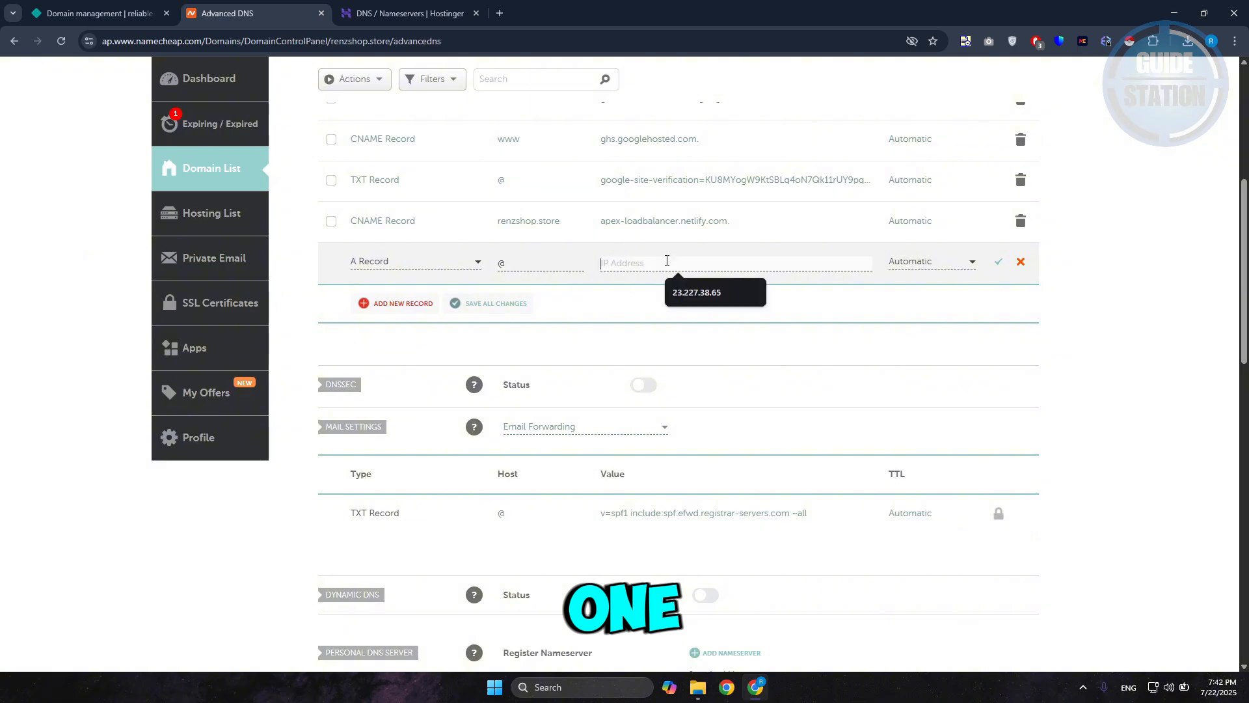
{"action": "key", "text": "ctrl+v"}
{"action": "key", "text": "Return"}
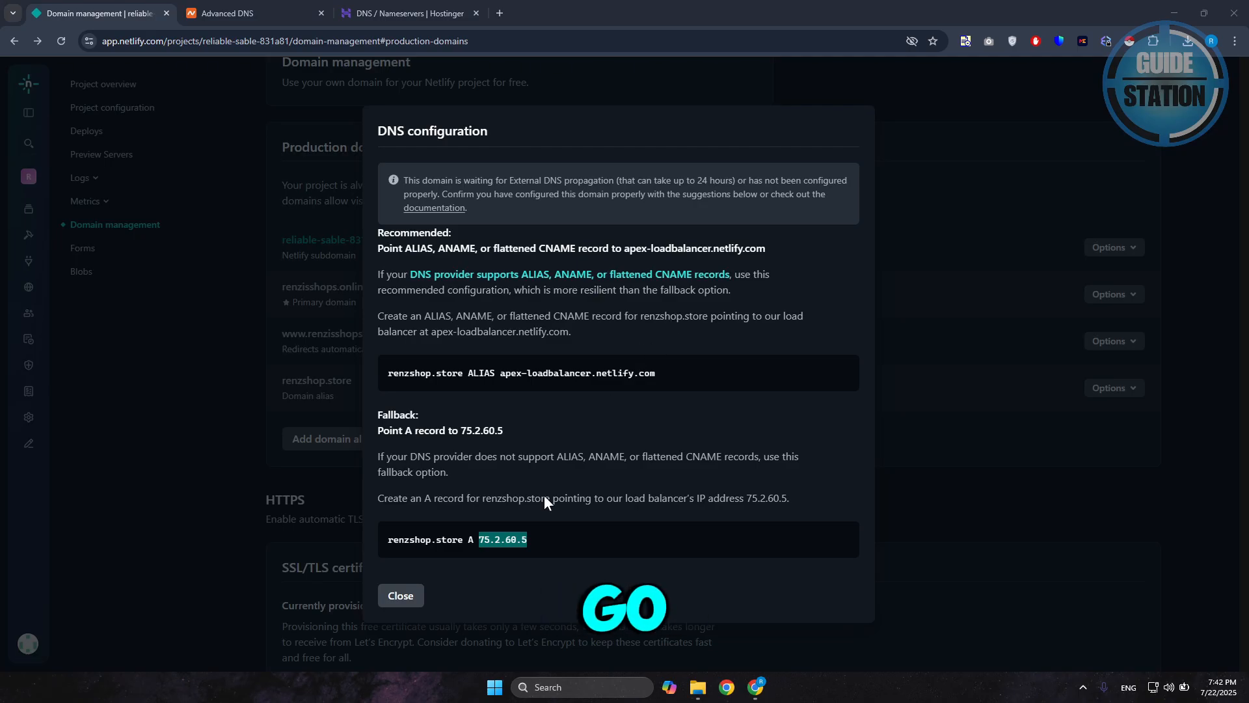
Step: Return to Netlify and check the external DNS and propagation status of the domain alias renzshop.store
{"action": "left_click", "coordinate": [402, 596]}
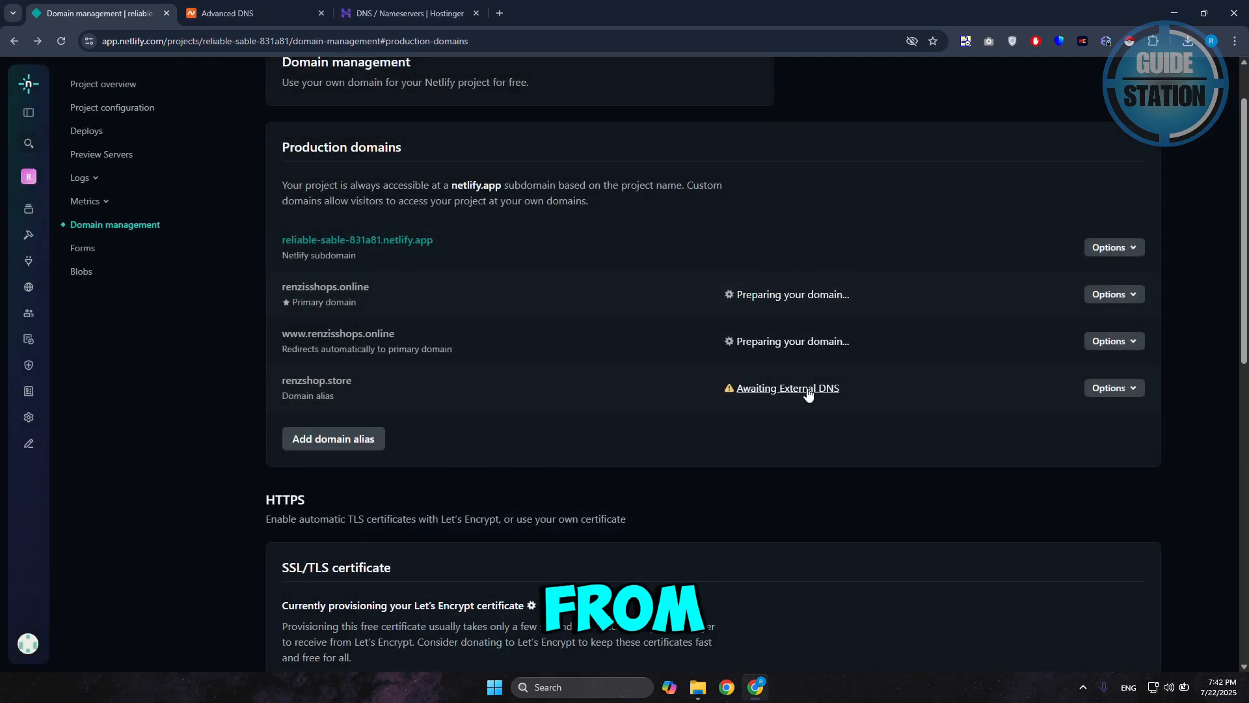
{"action": "left_click", "coordinate": [806, 389]}
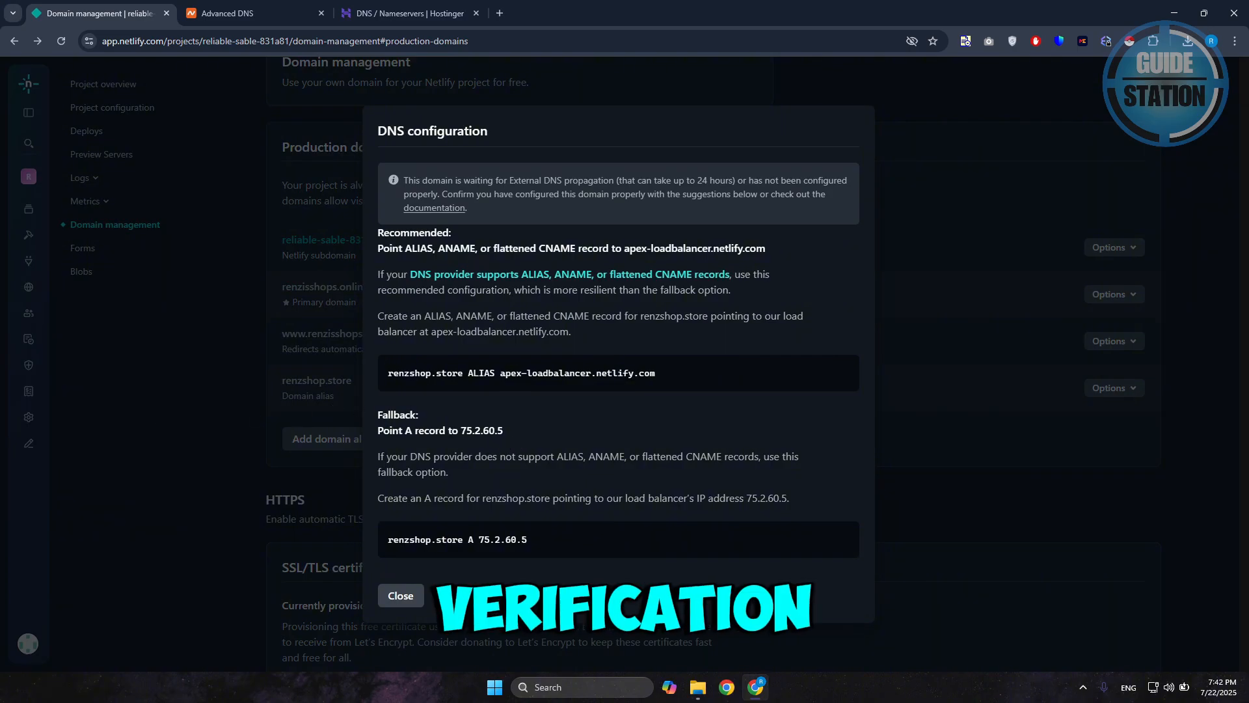
{"action": "left_click", "coordinate": [175, 343]}
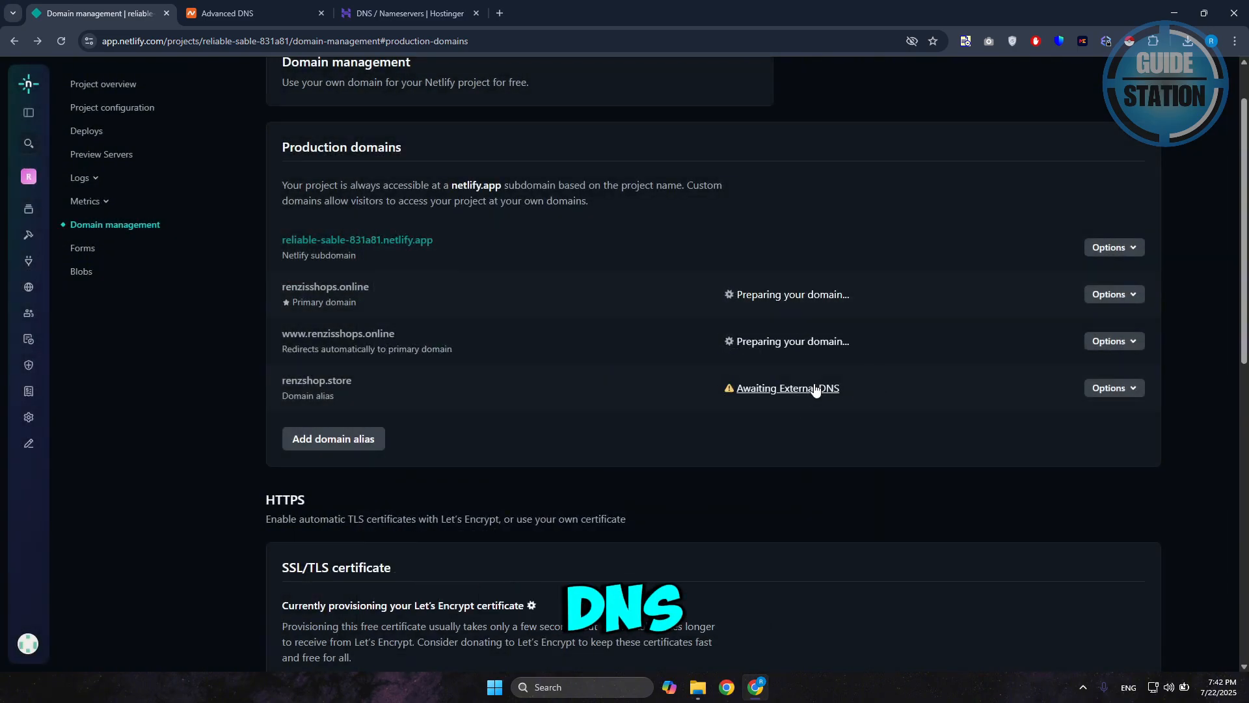
{"action": "left_click", "coordinate": [813, 389]}
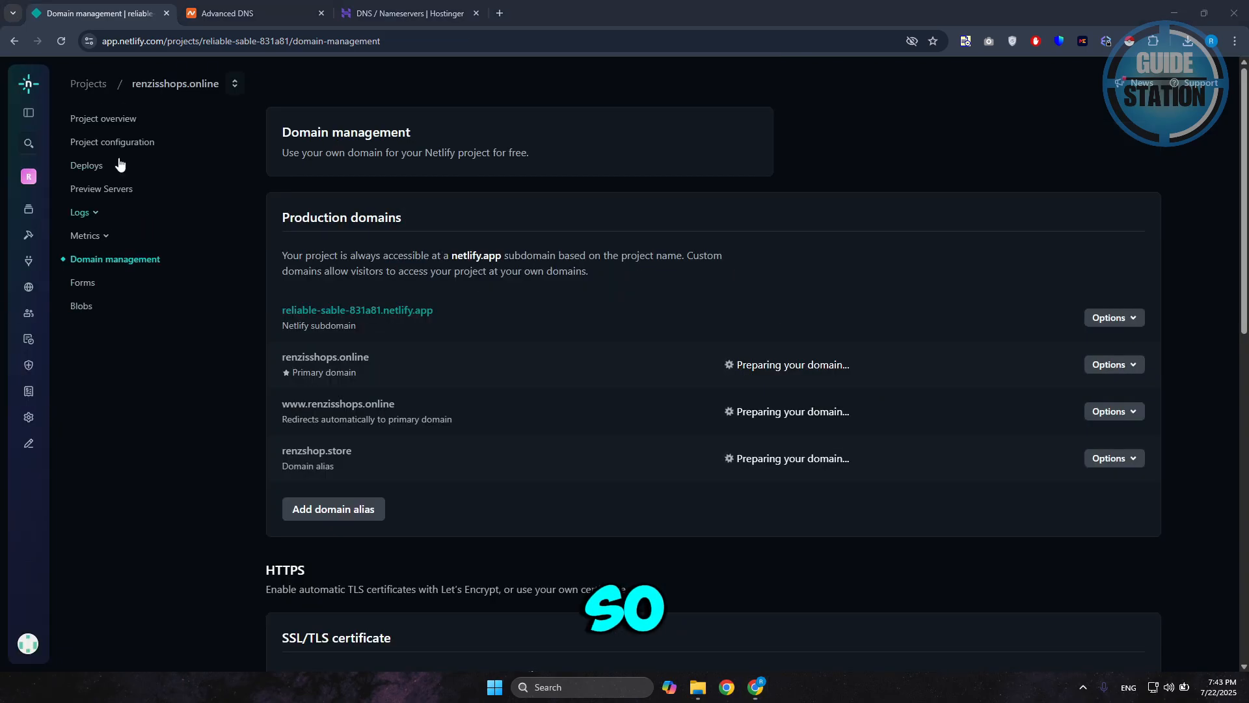
{"action": "mouse_move", "coordinate": [760, 470]}
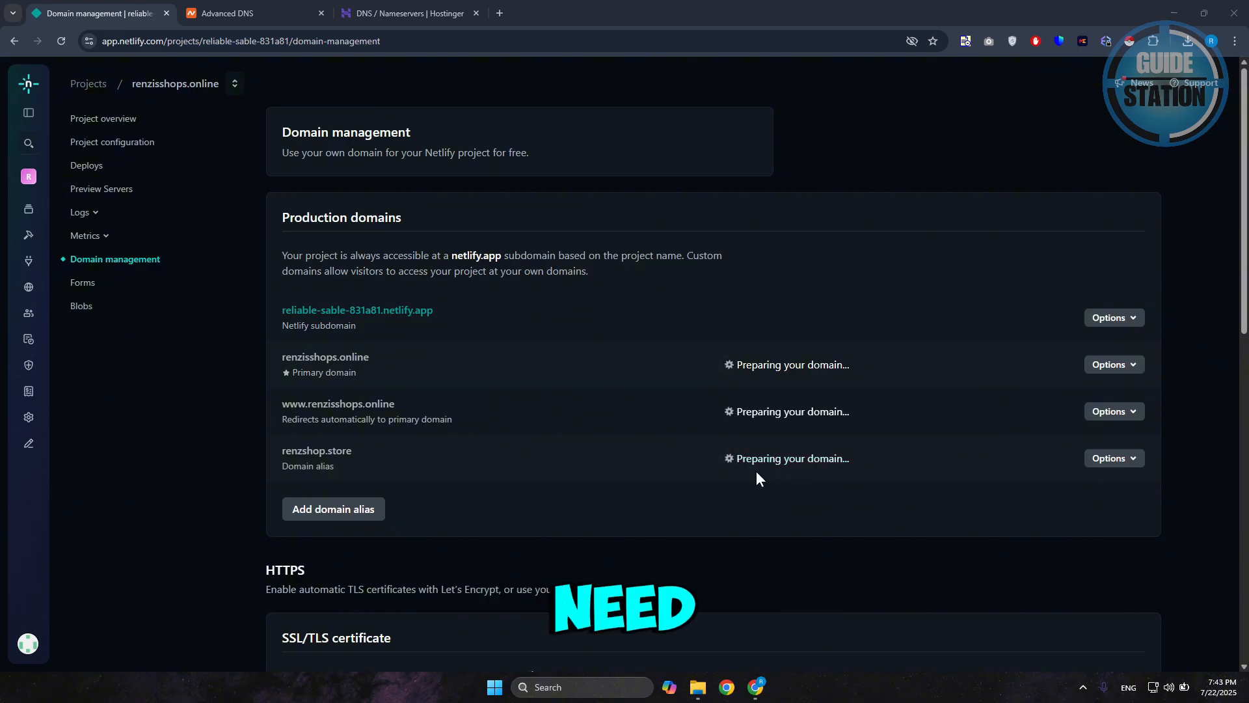
{"action": "mouse_move", "coordinate": [790, 423]}
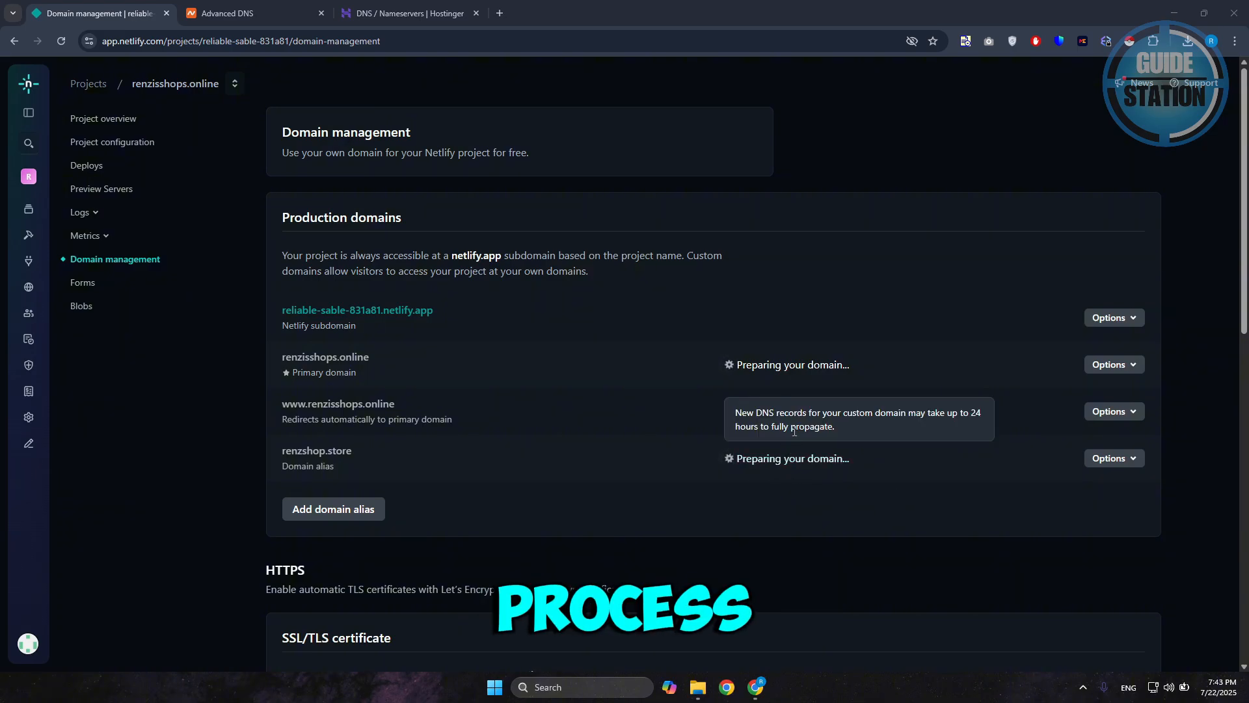